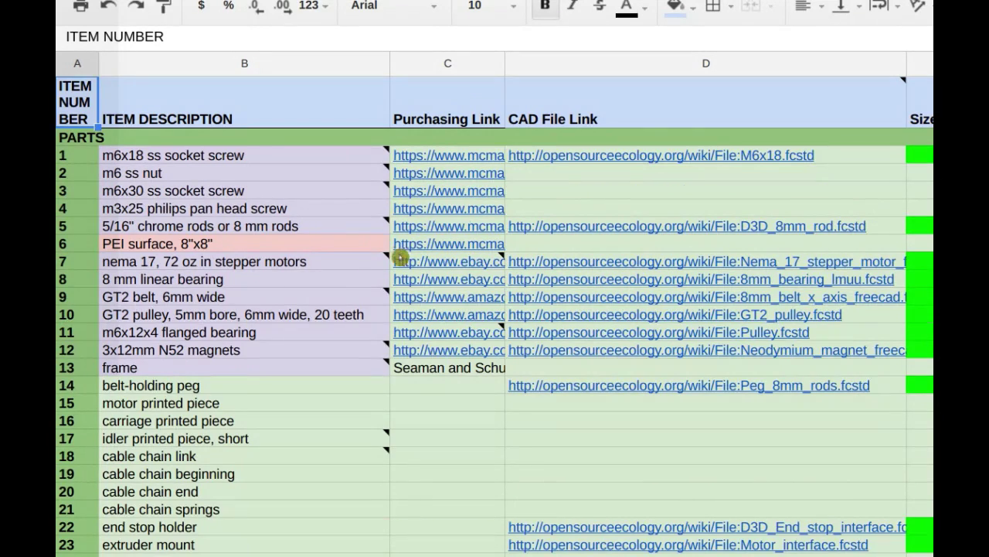
Examine the PARTS section of the inventory spreadsheet, including the item descriptions, purchasing links and CAD file links
{"action": "scroll", "coordinate": [400, 256], "scroll_direction": "down", "scroll_amount": 3}
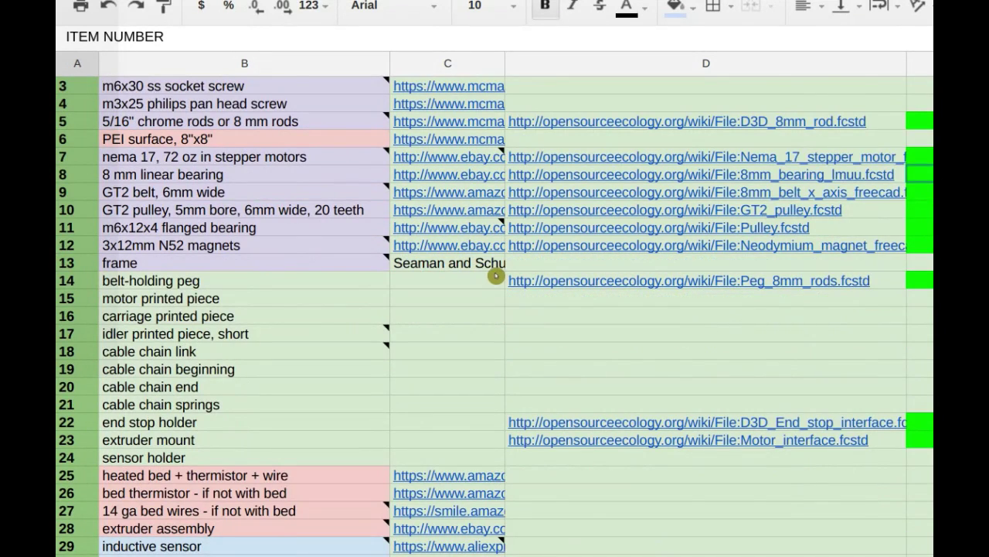
{"action": "scroll", "coordinate": [496, 275], "scroll_direction": "down", "scroll_amount": 3}
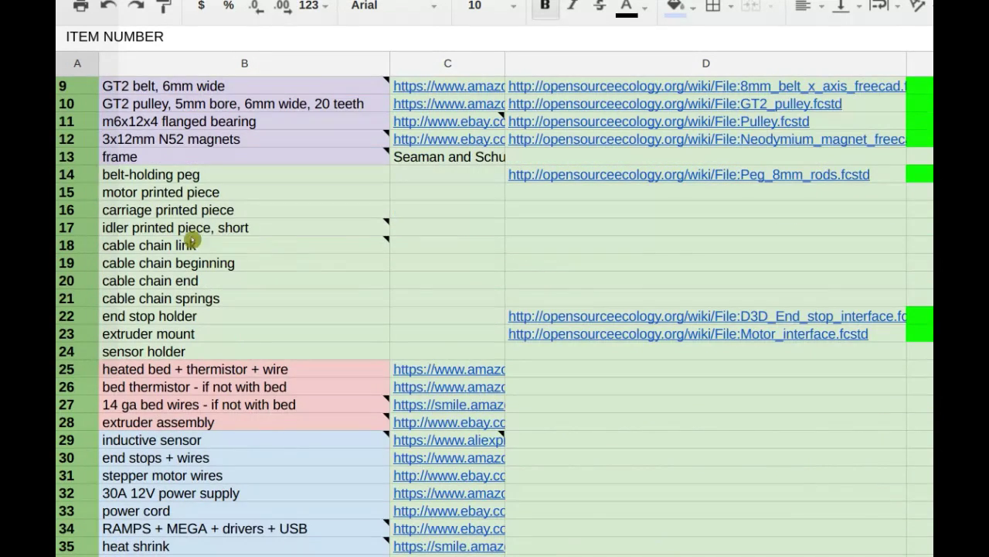
{"action": "scroll", "coordinate": [140, 210], "scroll_direction": "up", "scroll_amount": 1}
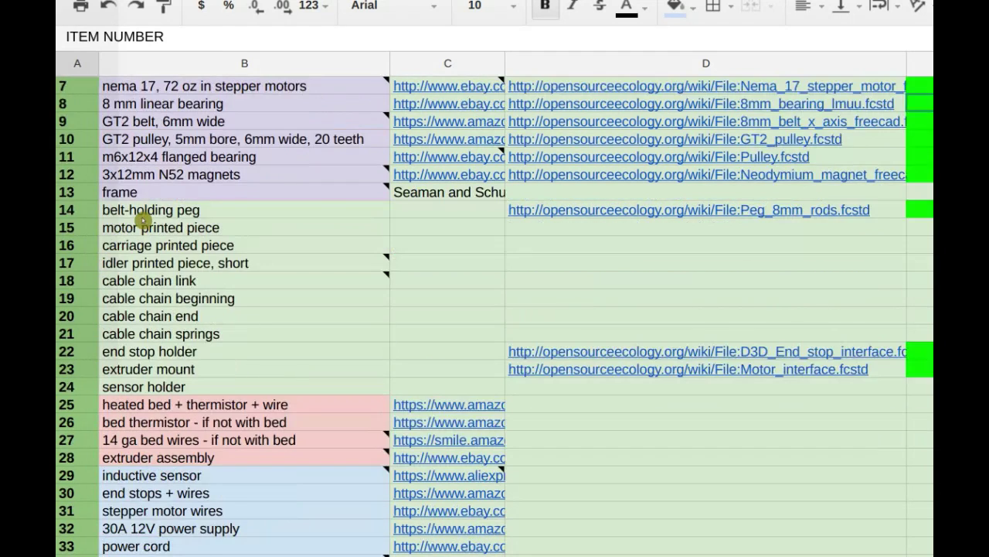
{"action": "scroll", "coordinate": [142, 218], "scroll_direction": "down", "scroll_amount": 3}
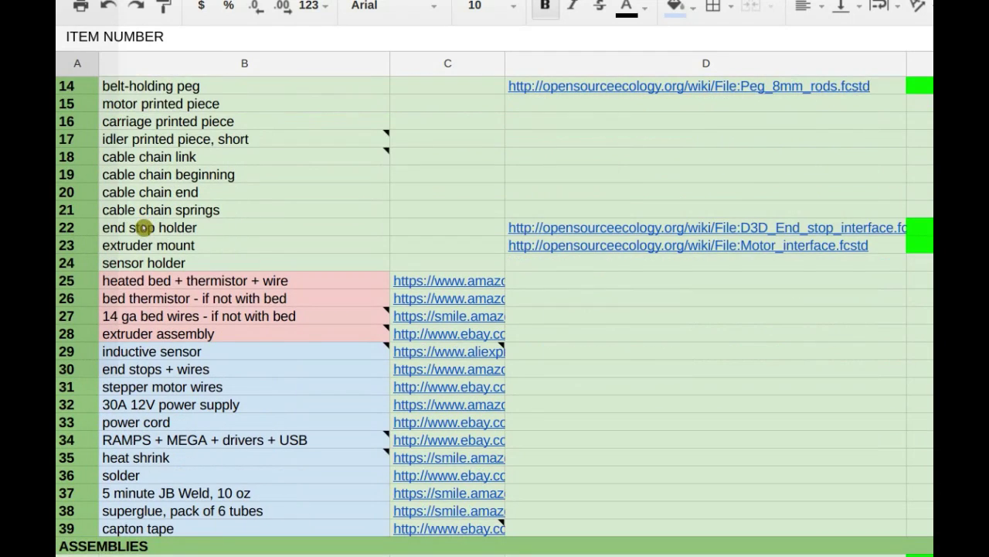
{"action": "scroll", "coordinate": [142, 227], "scroll_direction": "down", "scroll_amount": 3}
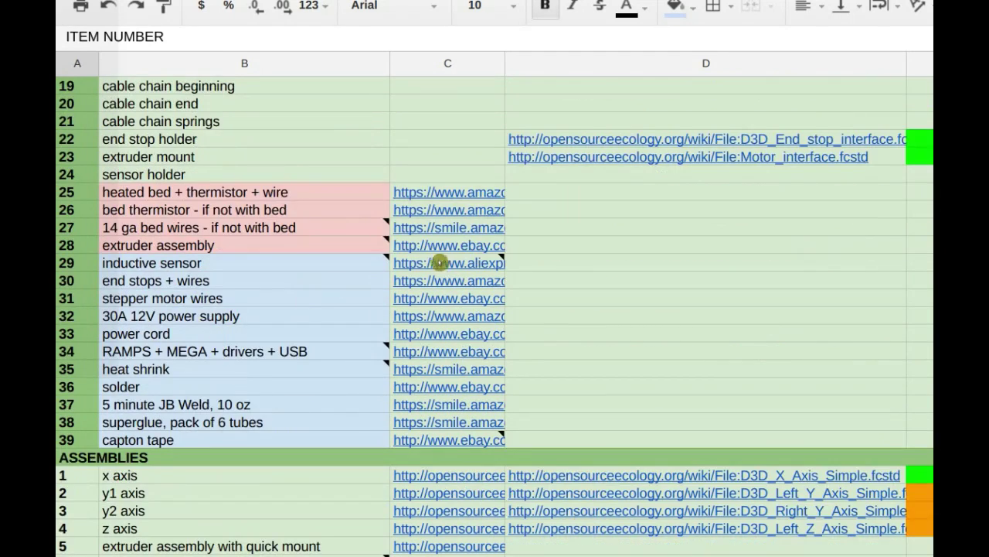
Review the ASSEMBLIES and FINAL ASSEMBLY sections of the inventory spreadsheet, selecting each section heading
{"action": "left_click", "coordinate": [94, 459]}
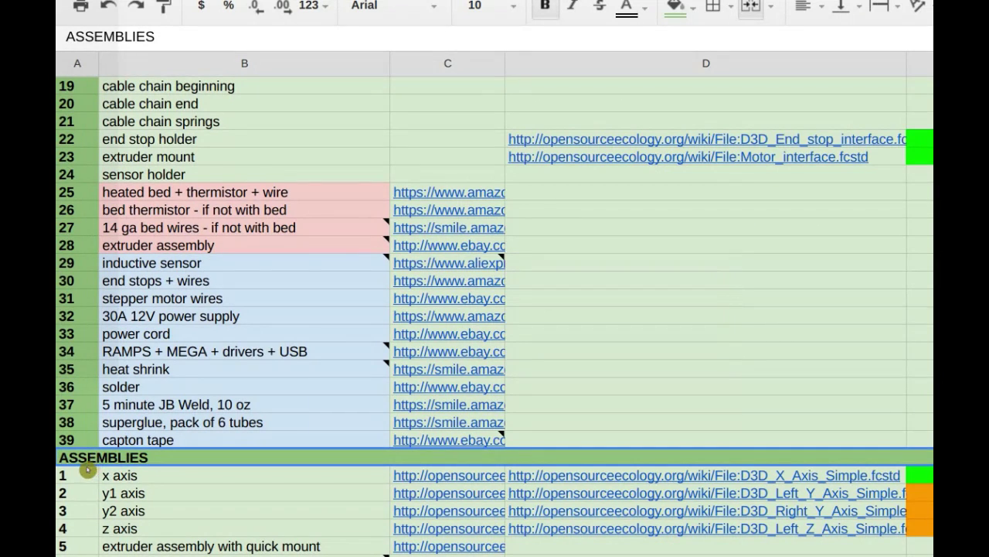
{"action": "scroll", "coordinate": [83, 464], "scroll_direction": "down", "scroll_amount": 2}
{"action": "scroll", "coordinate": [84, 451], "scroll_direction": "down", "scroll_amount": 5}
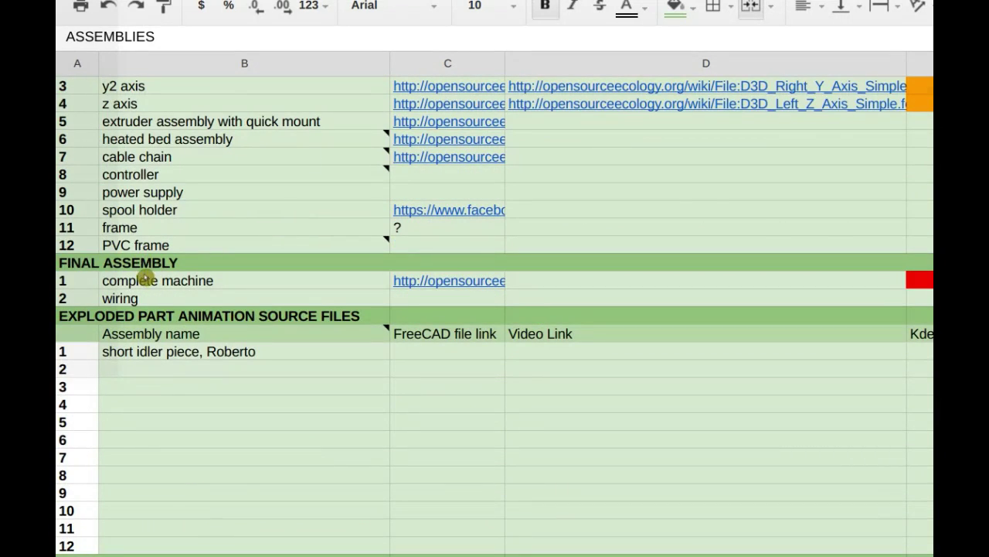
{"action": "scroll", "coordinate": [146, 276], "scroll_direction": "up", "scroll_amount": 2}
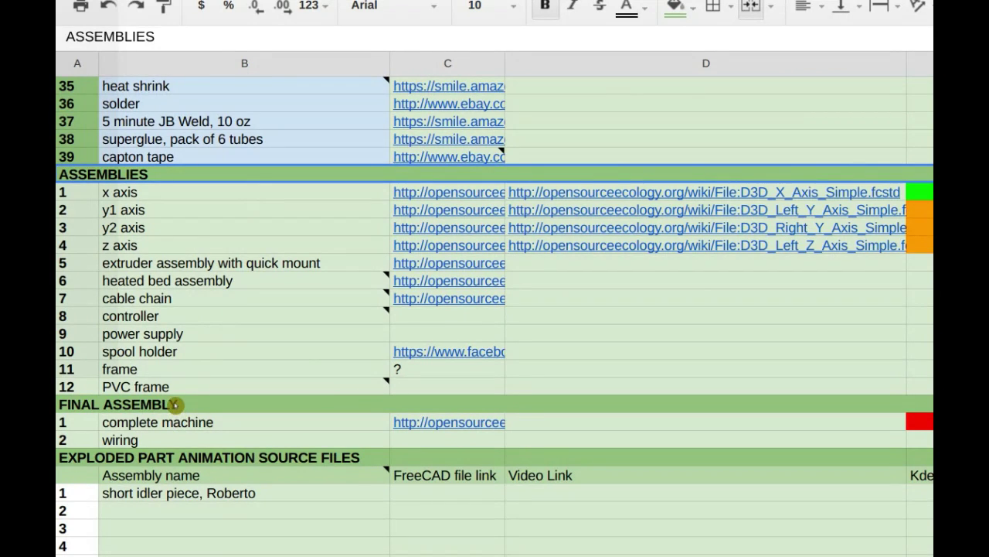
{"action": "left_click", "coordinate": [171, 404]}
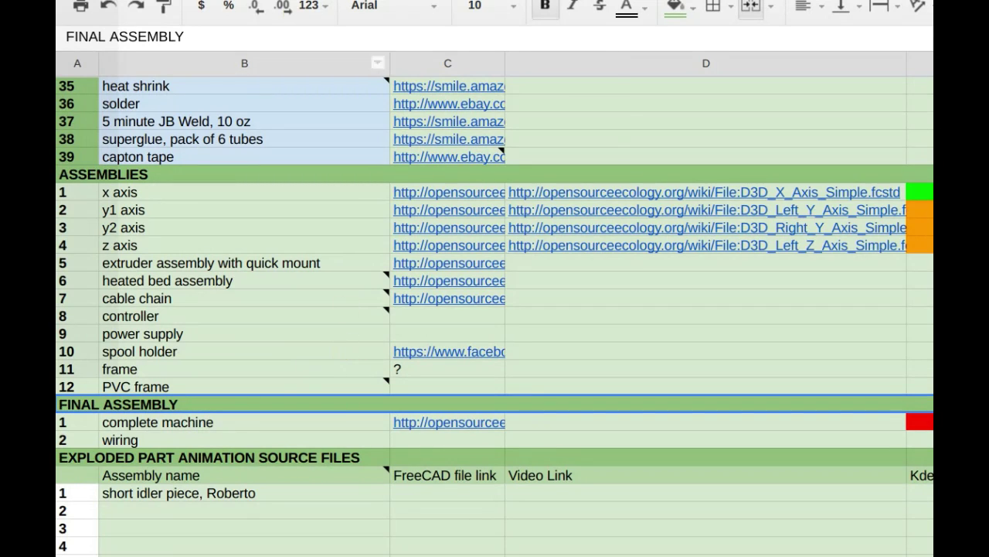
Switch to the presentation's CAD Standards slide and highlight the "Focus on Final Assembly" bullet with its two sub-points
{"action": "mouse_move", "coordinate": [380, 81]}
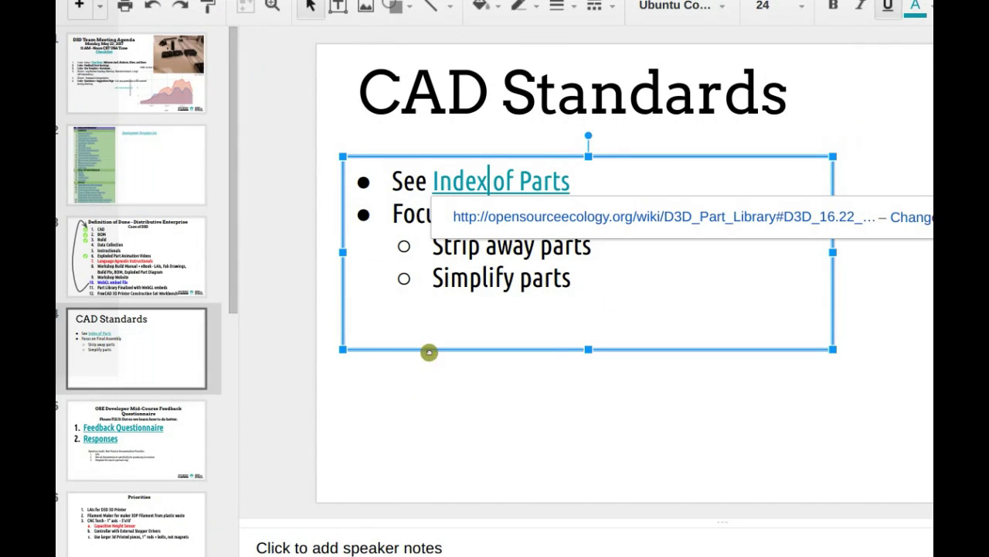
{"action": "left_click", "coordinate": [419, 325]}
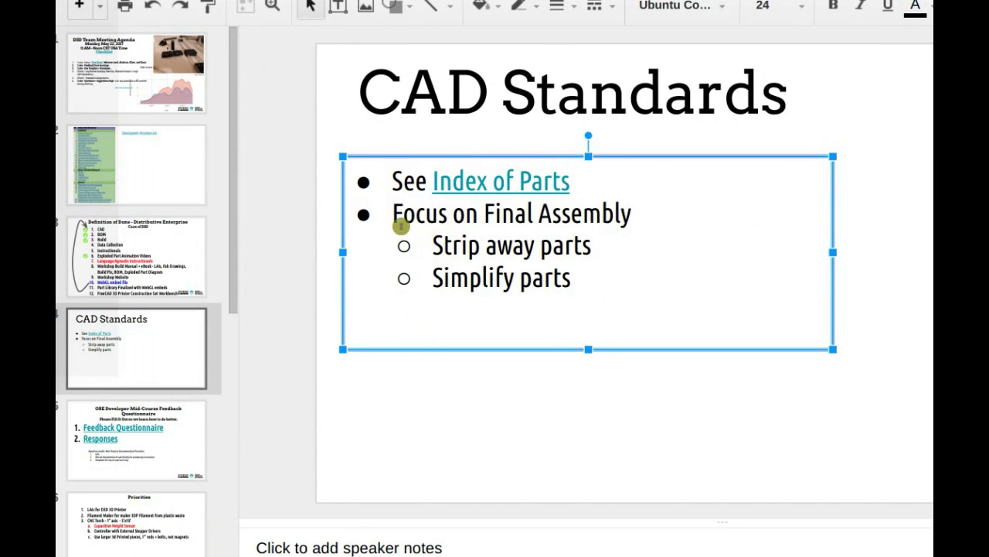
{"action": "left_click_drag", "start_coordinate": [390, 213], "coordinate": [637, 278]}
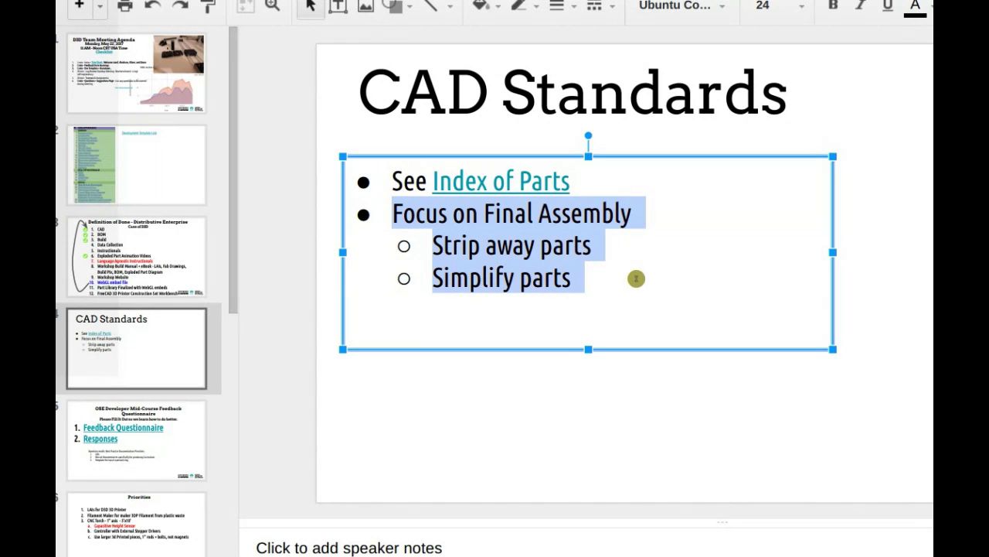
View the Priorities, LAIs Protocol Continued and Language Agnostic Instructionals Protocol slides
{"action": "scroll", "coordinate": [183, 501], "scroll_direction": "down", "scroll_amount": 3}
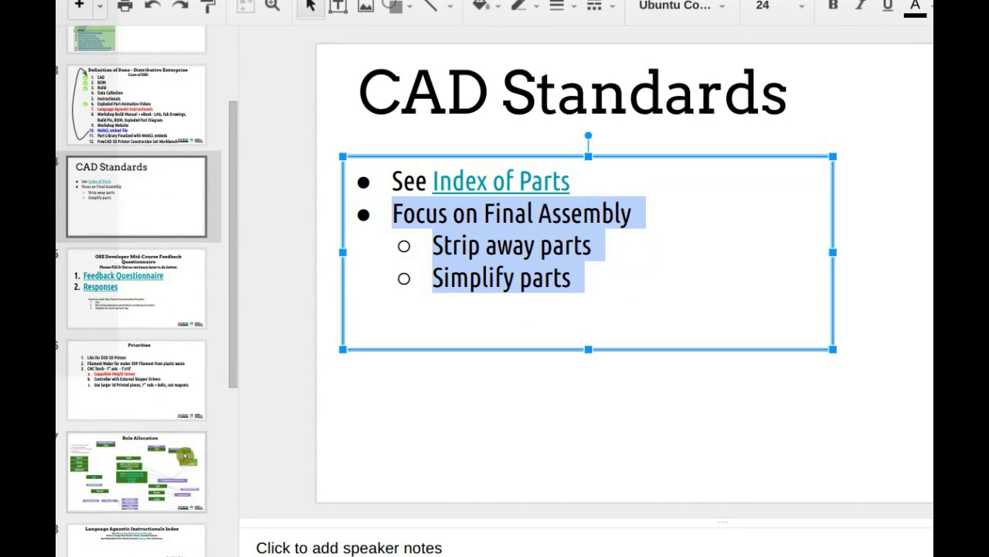
{"action": "left_click", "coordinate": [184, 380]}
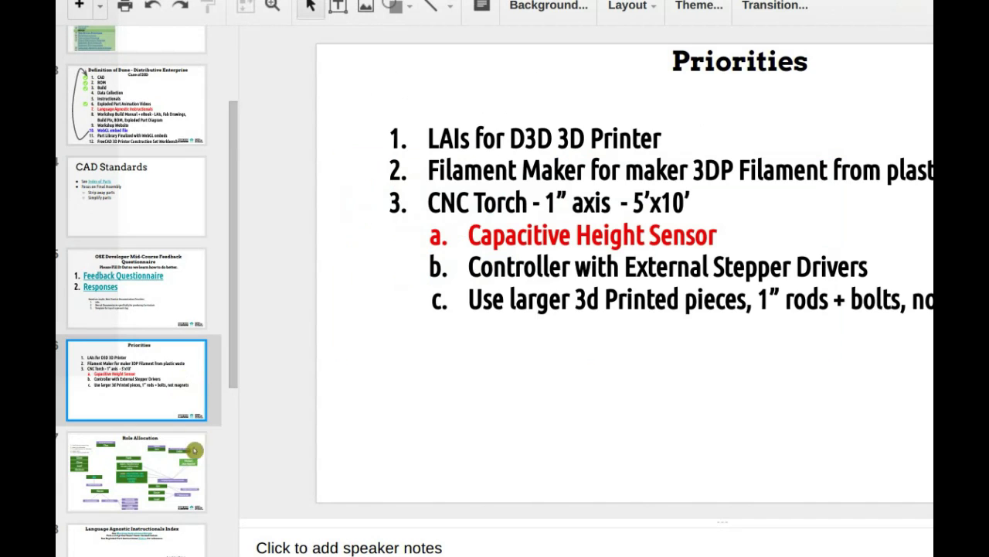
{"action": "scroll", "coordinate": [177, 461], "scroll_direction": "down", "scroll_amount": 6}
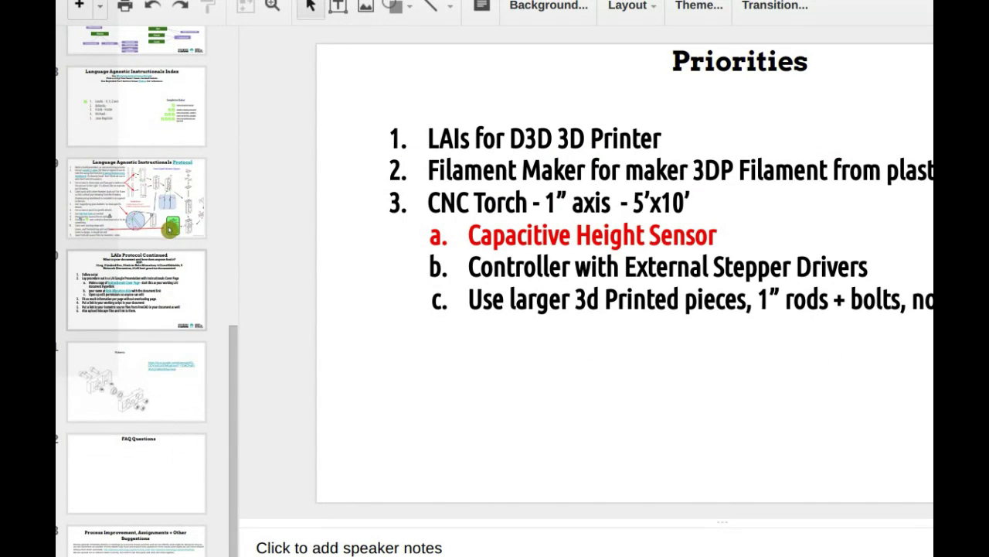
{"action": "left_click", "coordinate": [156, 260]}
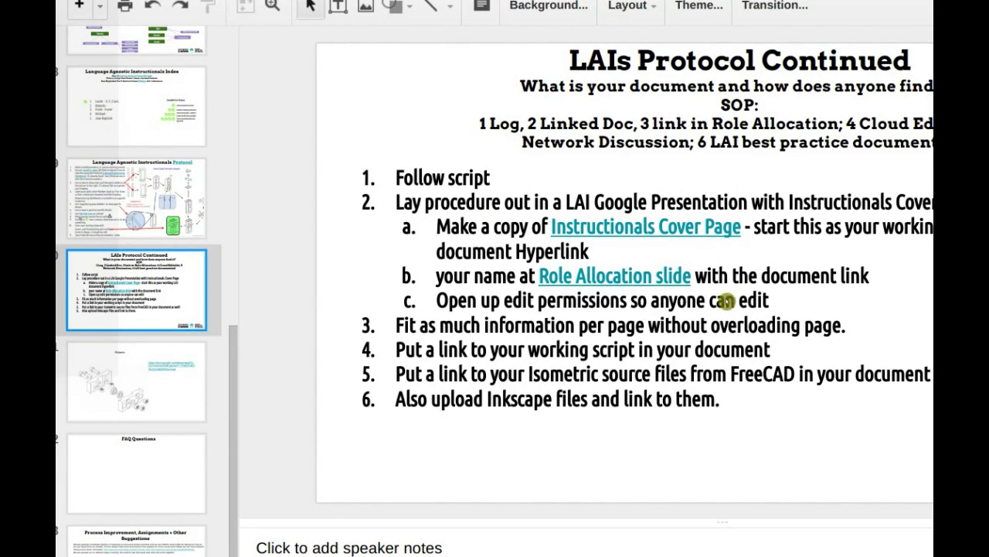
{"action": "left_click", "coordinate": [186, 205]}
{"action": "scroll", "coordinate": [187, 267], "scroll_direction": "up", "scroll_amount": 2}
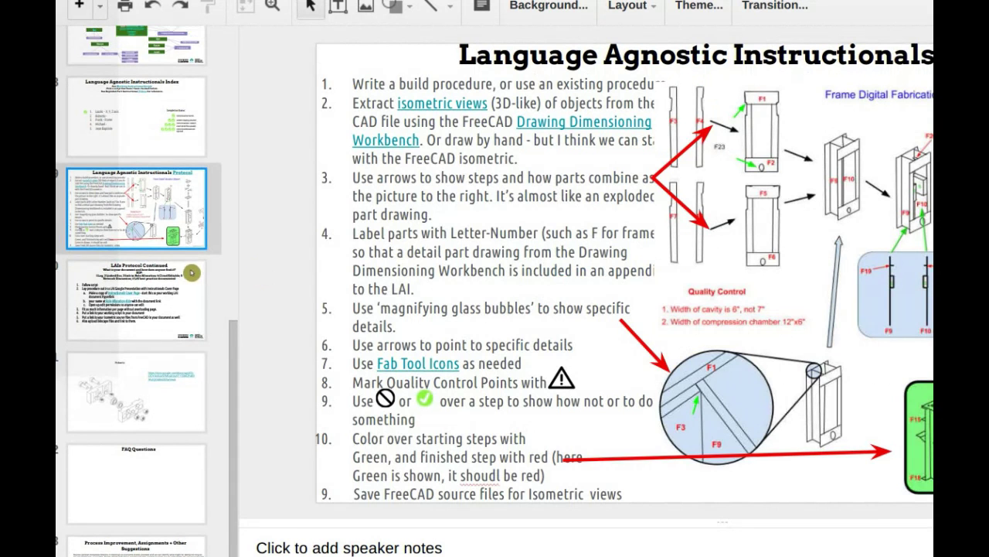
{"action": "scroll", "coordinate": [187, 267], "scroll_direction": "up", "scroll_amount": 2}
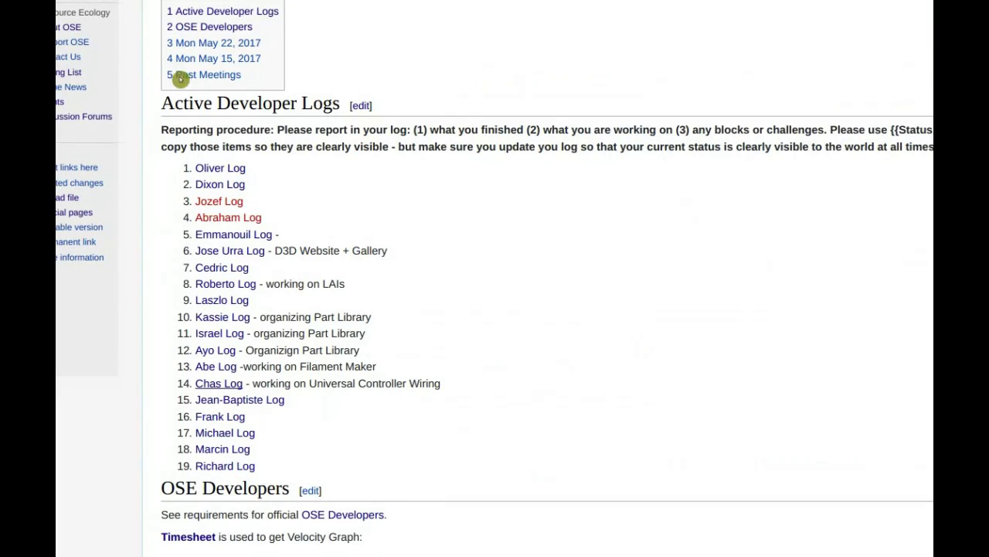
Highlight the "Active Developer Logs" heading on the wiki page and return to the presentation
{"action": "left_click_drag", "start_coordinate": [161, 102], "coordinate": [337, 105]}
{"action": "key", "text": "alt+Tab"}
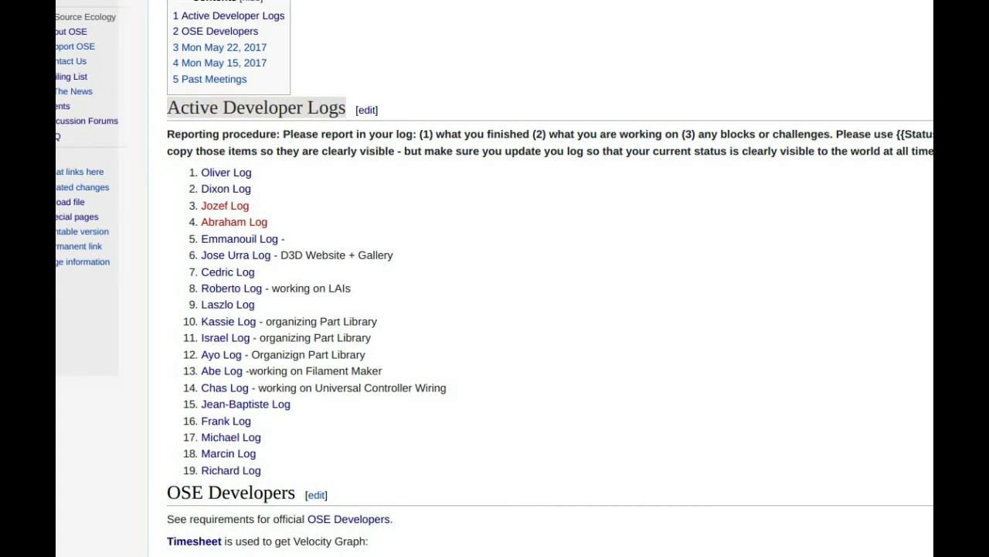
{"action": "key", "text": "alt+Tab"}
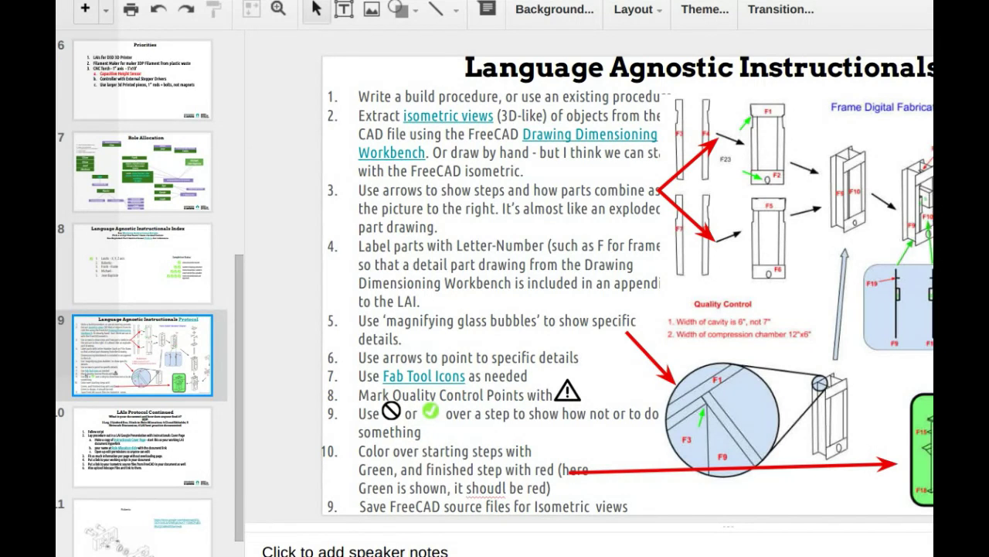
{"action": "key", "text": "alt+Tab"}
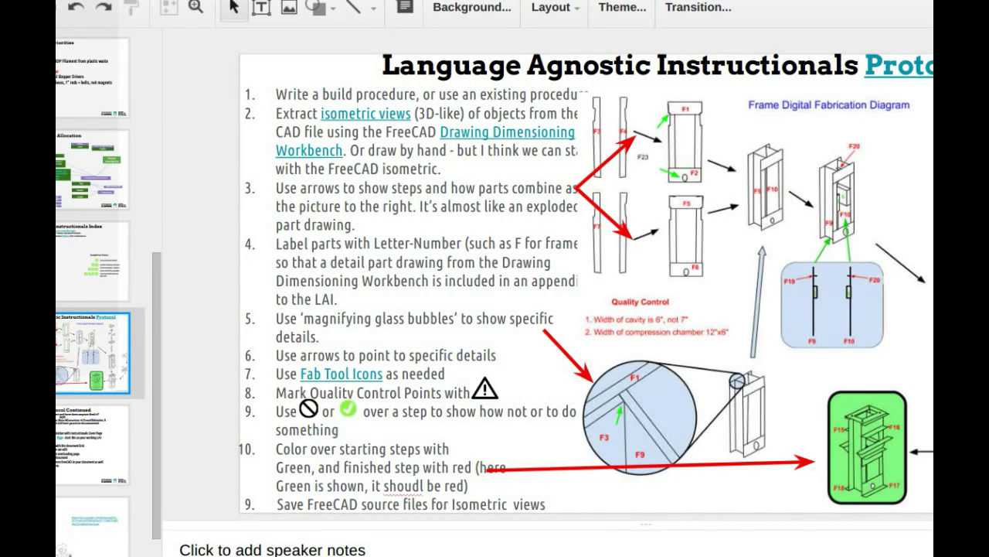
Show the Language Agnostic Instructionals Index slide and the D3D 16" CAD Inventory index on the wiki page
{"action": "key", "text": "Up"}
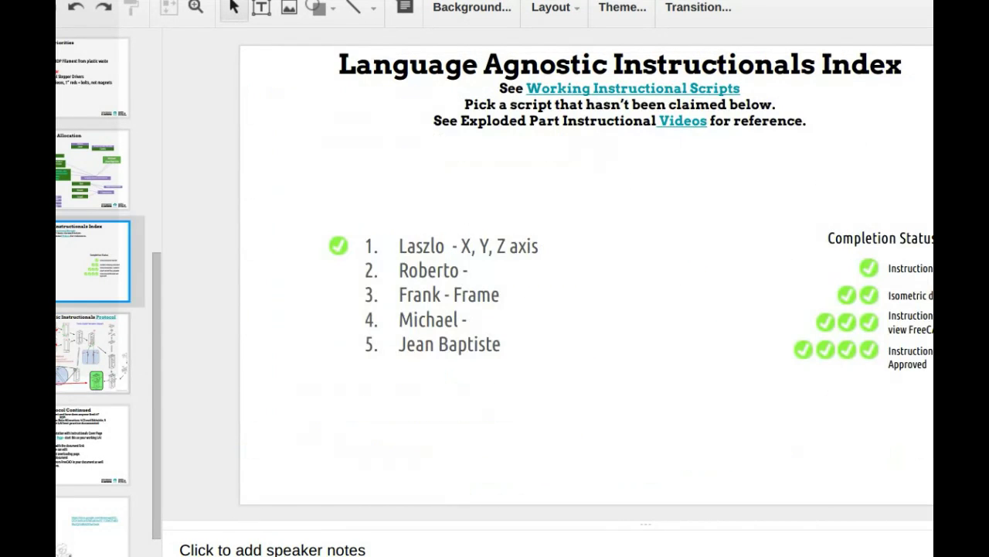
{"action": "scroll", "coordinate": [108, 294], "scroll_direction": "down", "scroll_amount": 3}
{"action": "scroll", "coordinate": [101, 293], "scroll_direction": "up", "scroll_amount": 5}
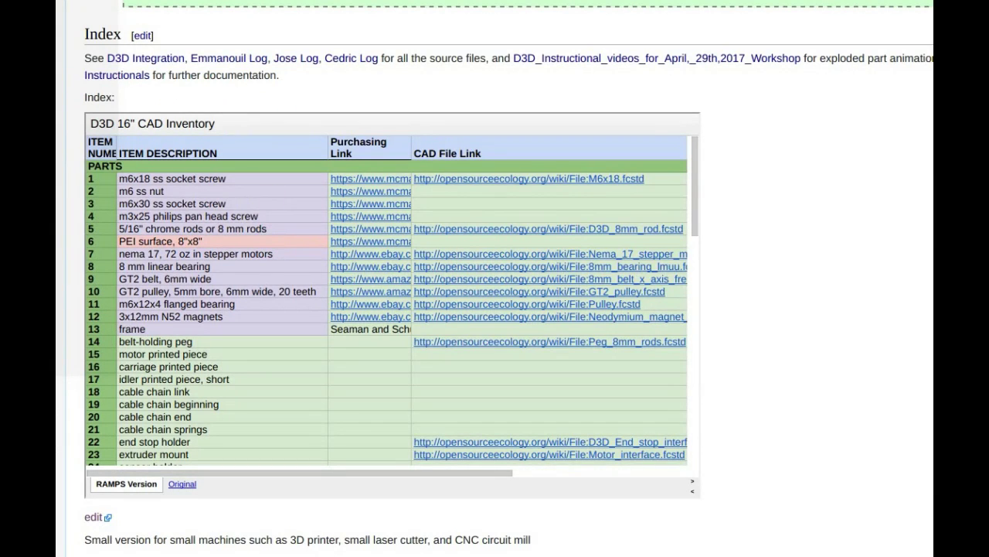
{"action": "scroll", "coordinate": [386, 301], "scroll_direction": "down", "scroll_amount": 3}
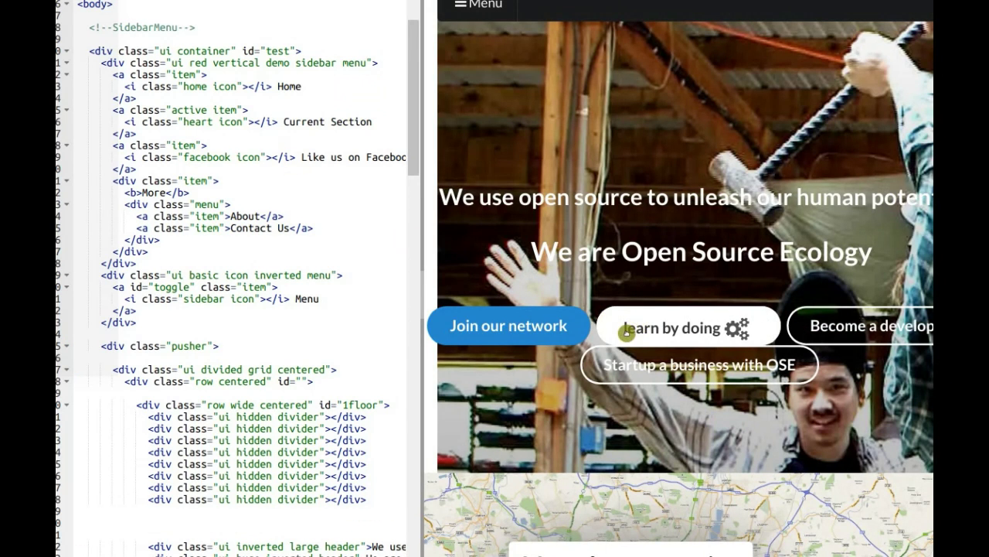
Examine the website preview beside its code, from the header buttons through the "Meet the community" form to the Construction machines section
{"action": "scroll", "coordinate": [535, 327], "scroll_direction": "down", "scroll_amount": 2}
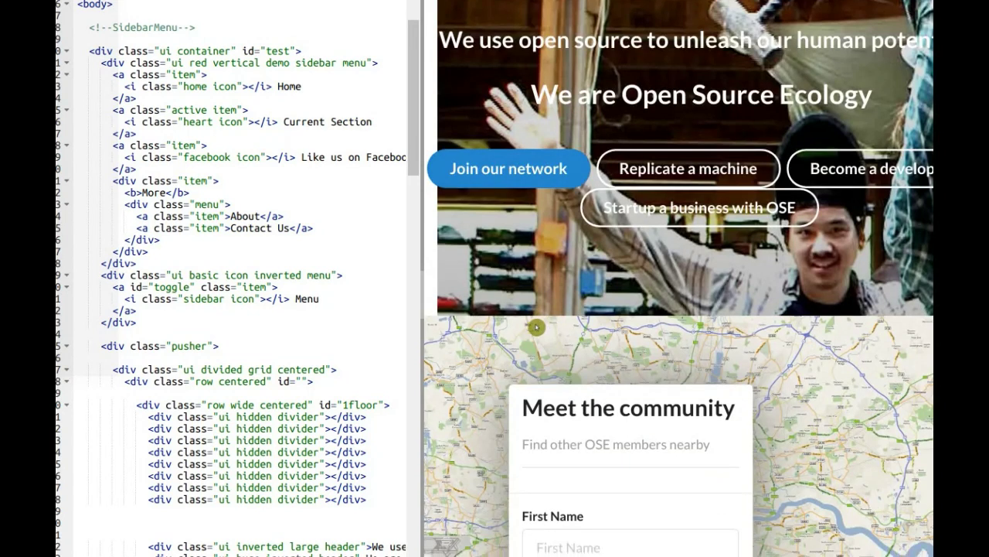
{"action": "scroll", "coordinate": [535, 327], "scroll_direction": "down", "scroll_amount": 3}
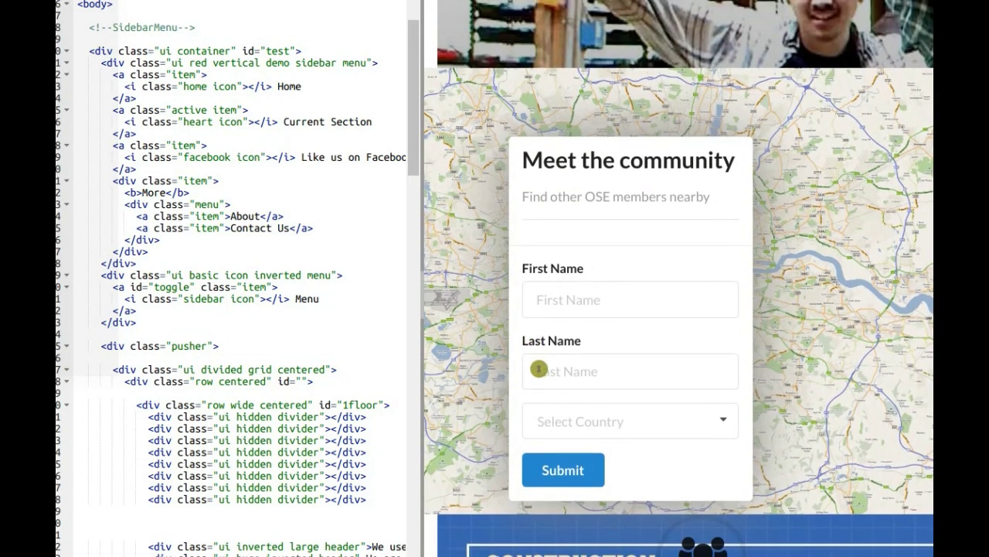
{"action": "scroll", "coordinate": [539, 370], "scroll_direction": "up", "scroll_amount": 5}
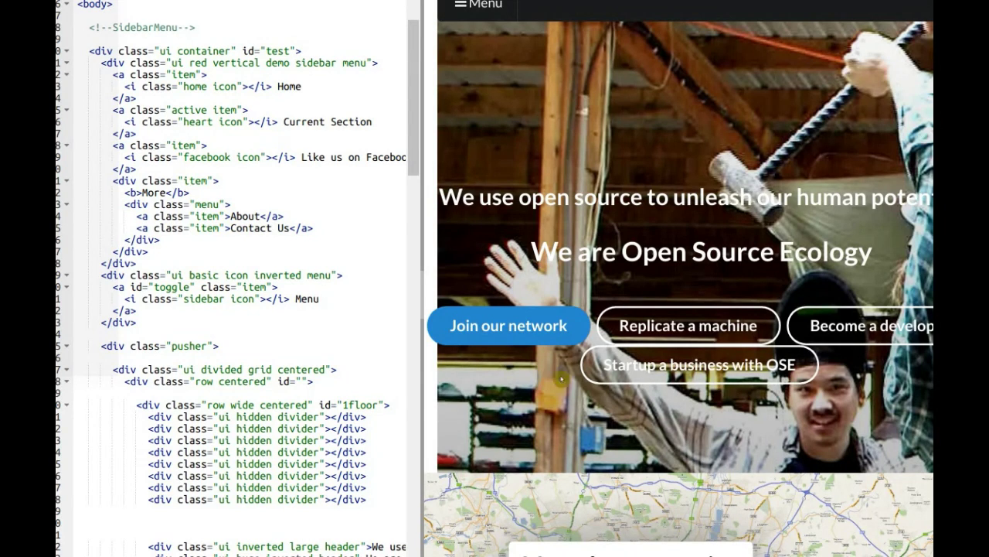
{"action": "scroll", "coordinate": [482, 240], "scroll_direction": "down", "scroll_amount": 3}
{"action": "scroll", "coordinate": [389, 258], "scroll_direction": "down", "scroll_amount": 4}
{"action": "scroll", "coordinate": [390, 258], "scroll_direction": "down", "scroll_amount": 4}
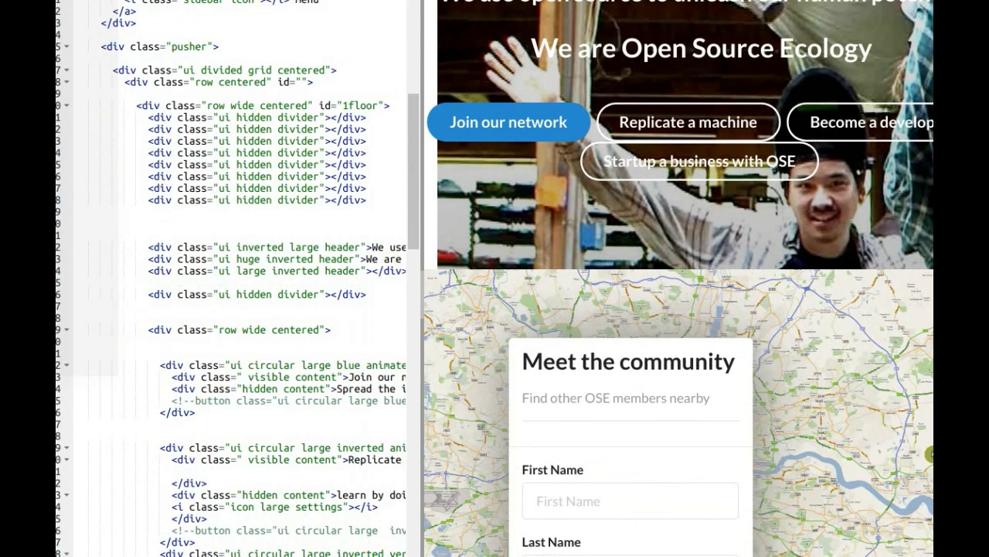
{"action": "scroll", "coordinate": [841, 484], "scroll_direction": "down", "scroll_amount": 2}
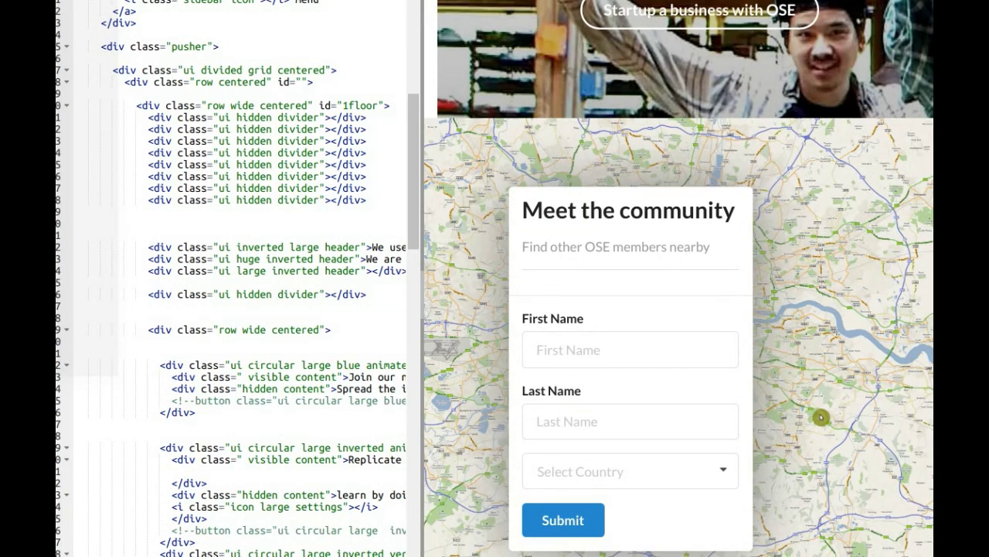
{"action": "scroll", "coordinate": [820, 417], "scroll_direction": "down", "scroll_amount": 2}
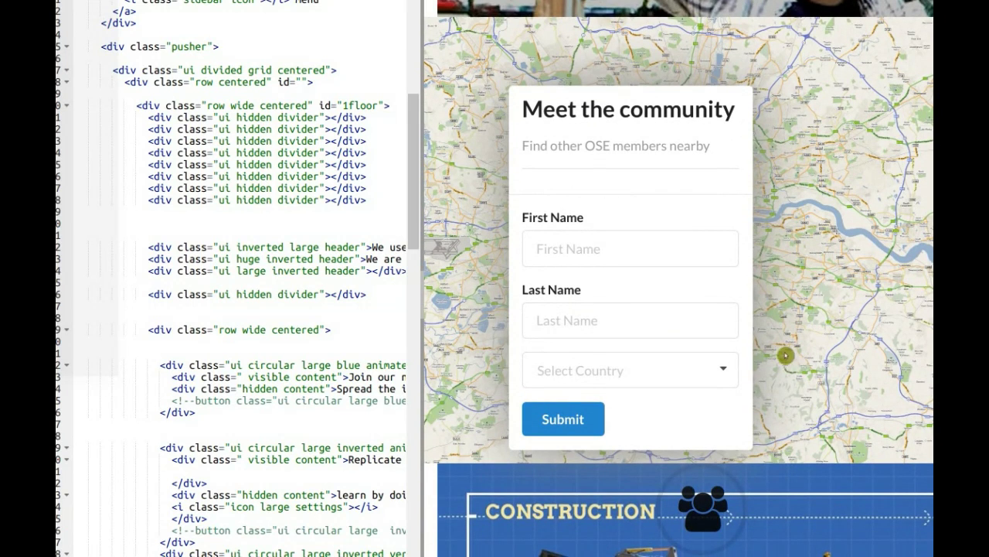
{"action": "scroll", "coordinate": [760, 313], "scroll_direction": "down", "scroll_amount": 3}
{"action": "scroll", "coordinate": [759, 321], "scroll_direction": "down", "scroll_amount": 3}
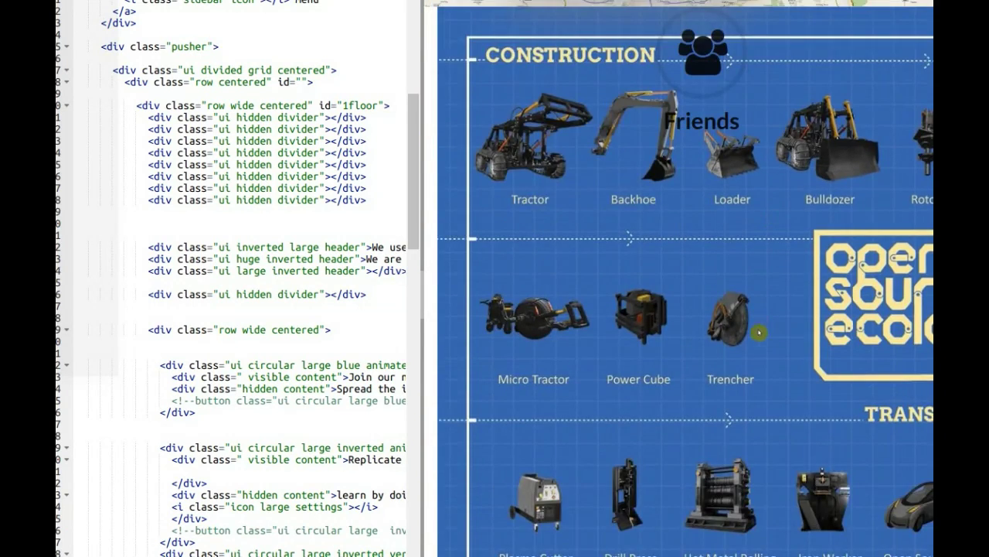
{"action": "scroll", "coordinate": [762, 328], "scroll_direction": "up", "scroll_amount": 2}
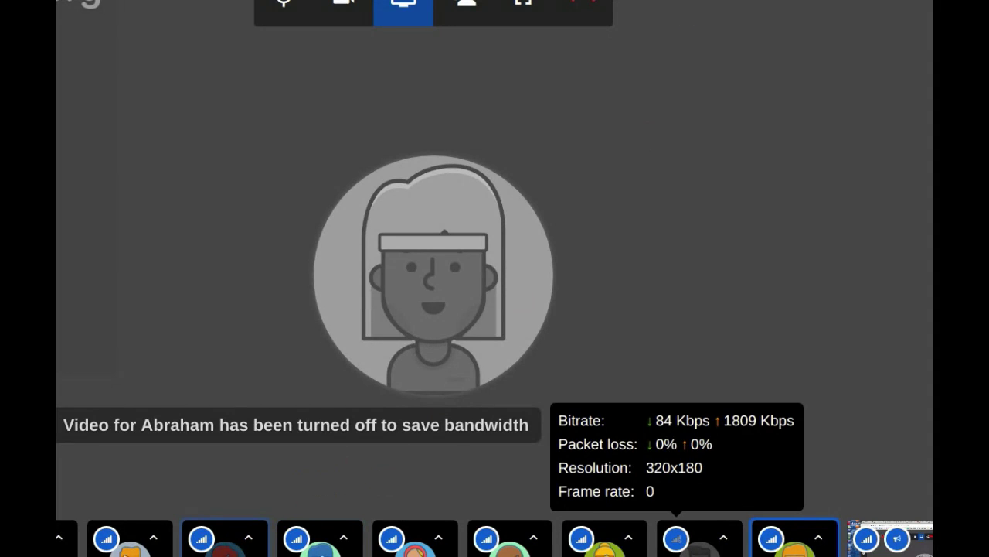
Check the participants and chat history in the video meeting and return to the website code and preview
{"action": "mouse_move", "coordinate": [308, 545]}
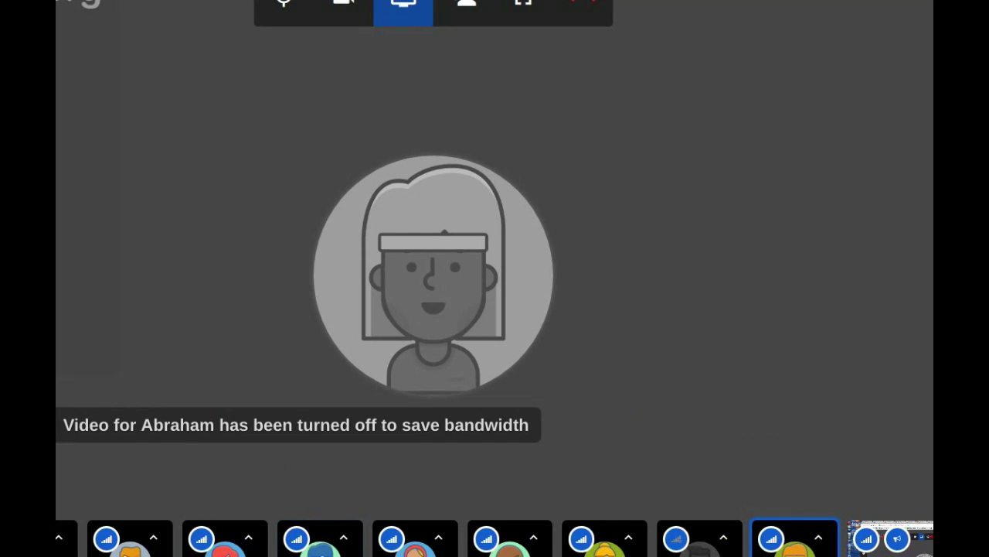
{"action": "mouse_move", "coordinate": [676, 538]}
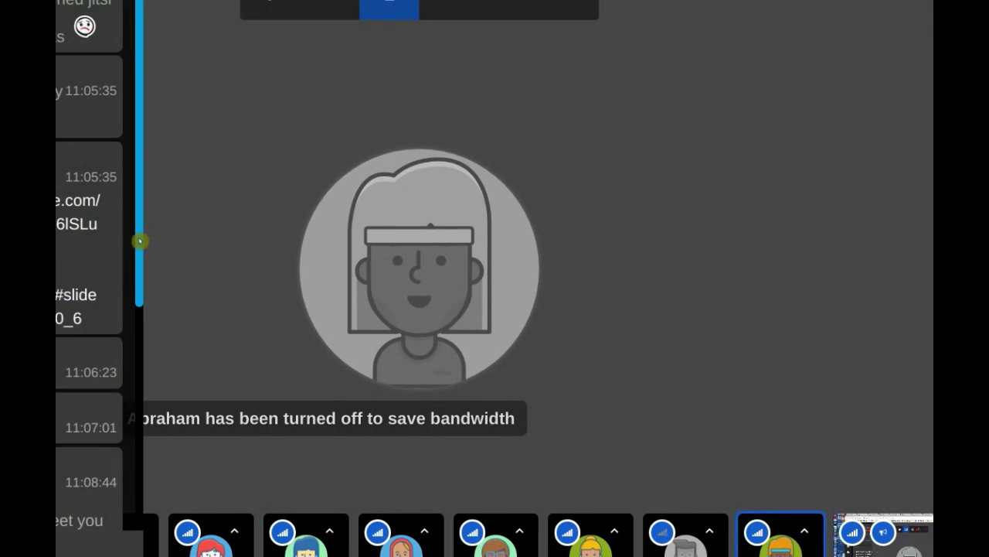
{"action": "scroll", "coordinate": [89, 278], "scroll_direction": "down", "scroll_amount": 5}
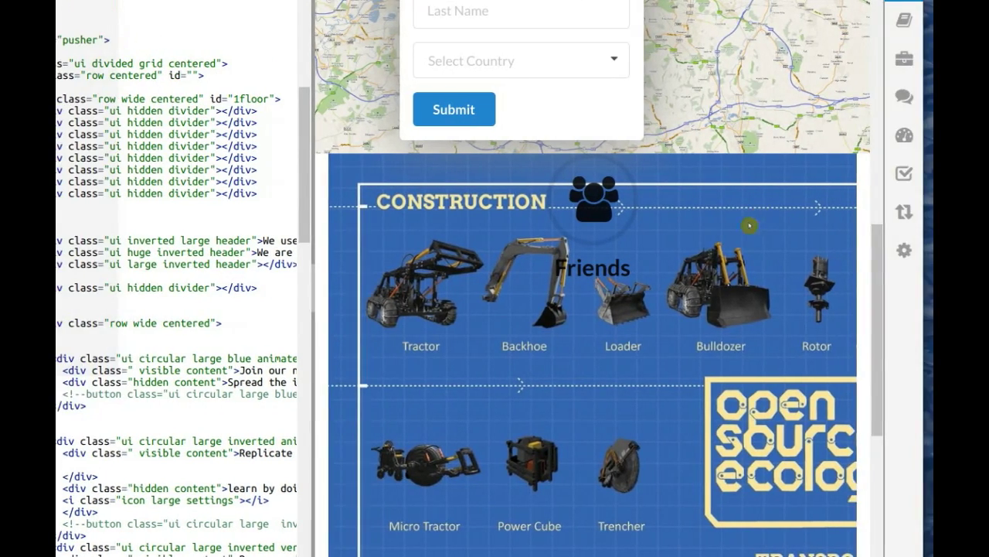
Examine the website preview from the "We are Open Source Ecology" header and its buttons to the "Meet the community" form
{"action": "scroll", "coordinate": [796, 224], "scroll_direction": "up", "scroll_amount": 5}
{"action": "scroll", "coordinate": [706, 224], "scroll_direction": "up", "scroll_amount": 3}
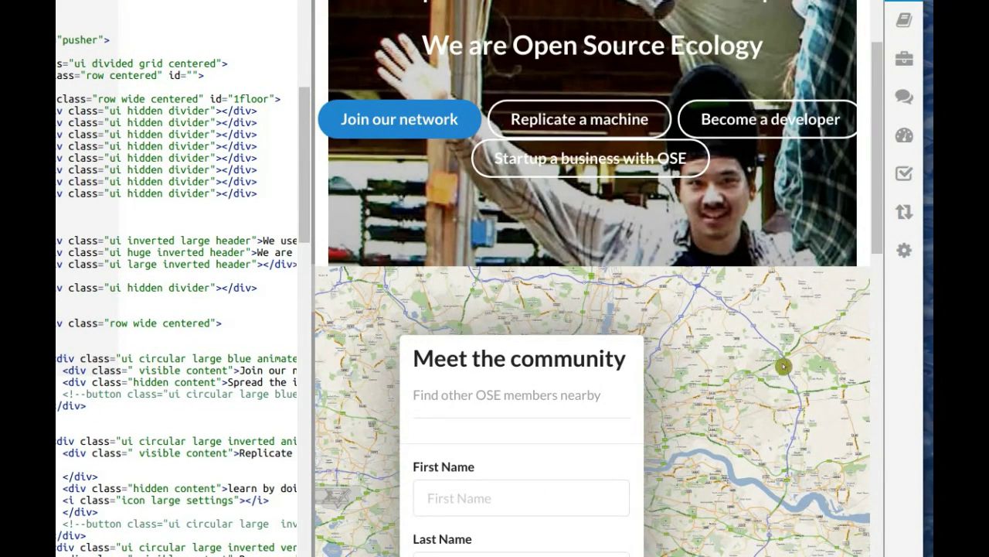
{"action": "scroll", "coordinate": [657, 410], "scroll_direction": "down", "scroll_amount": 3}
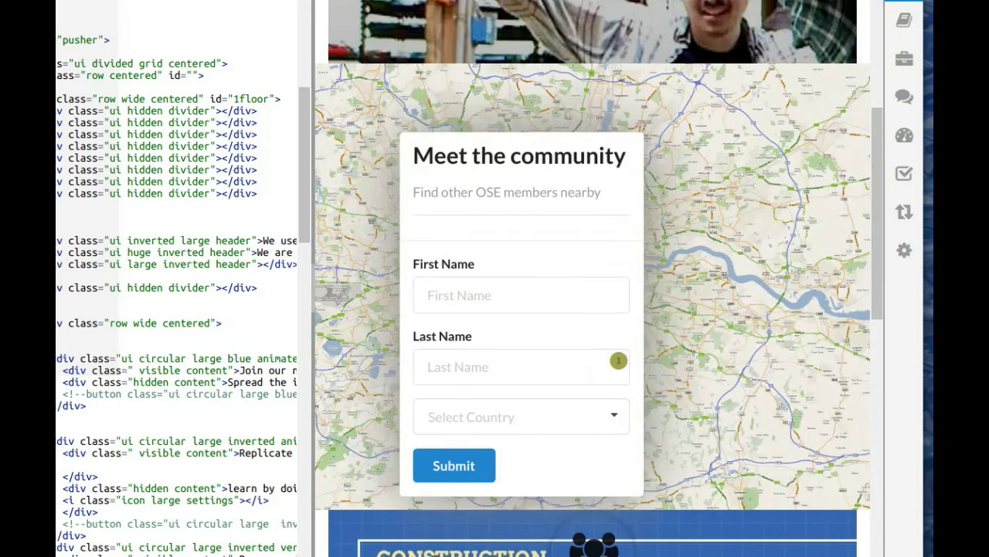
{"action": "scroll", "coordinate": [618, 361], "scroll_direction": "up", "scroll_amount": 1}
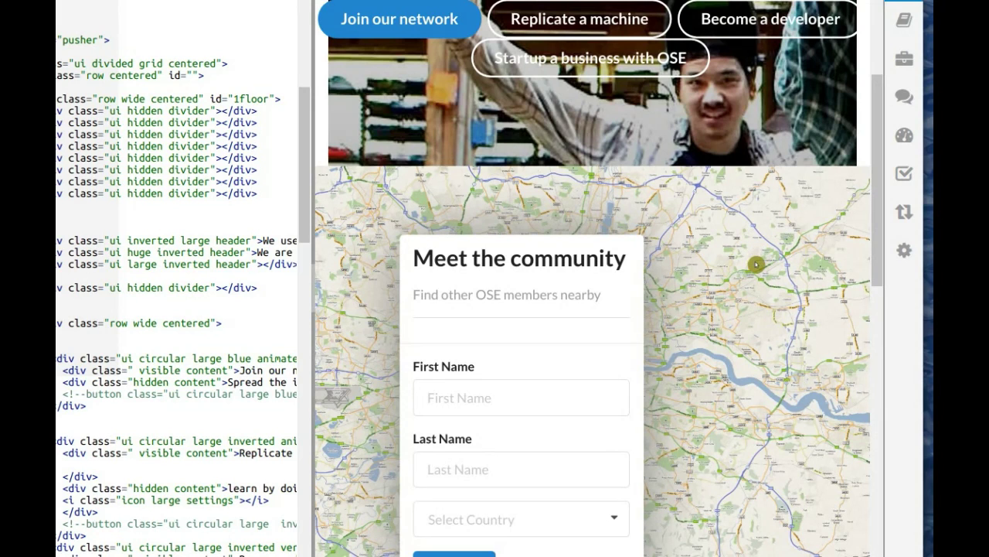
{"action": "scroll", "coordinate": [769, 287], "scroll_direction": "down", "scroll_amount": 2}
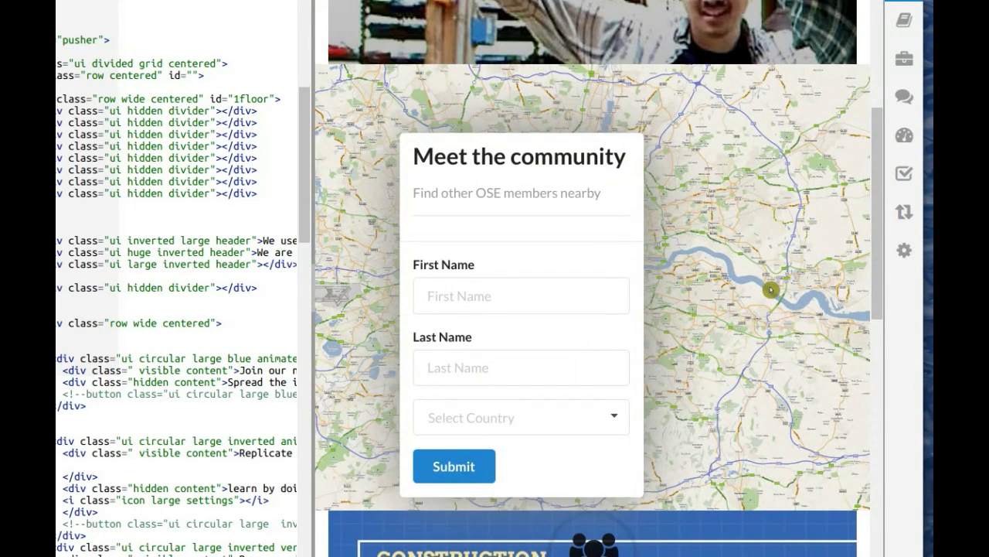
{"action": "scroll", "coordinate": [771, 294], "scroll_direction": "up", "scroll_amount": 2}
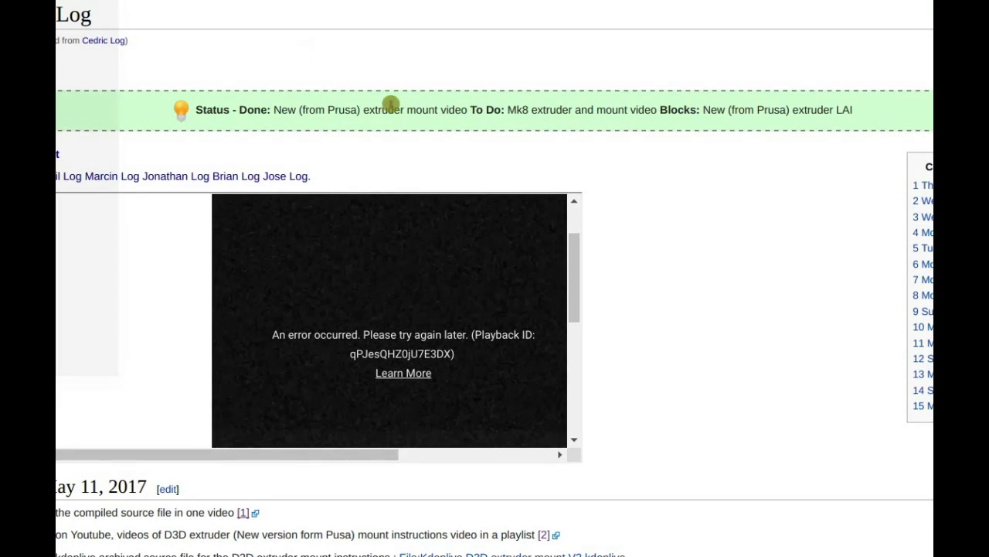
Review the status line, dated entries and D3D extruder mount video in the developer's log, and leave the video
{"action": "scroll", "coordinate": [475, 274], "scroll_direction": "down", "scroll_amount": 3}
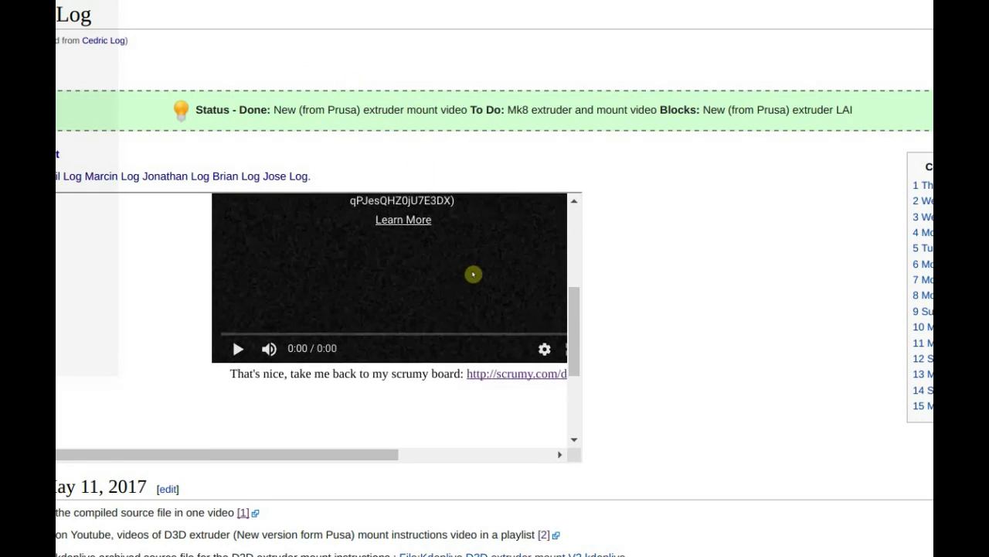
{"action": "scroll", "coordinate": [597, 335], "scroll_direction": "down", "scroll_amount": 2}
{"action": "scroll", "coordinate": [537, 373], "scroll_direction": "down", "scroll_amount": 3}
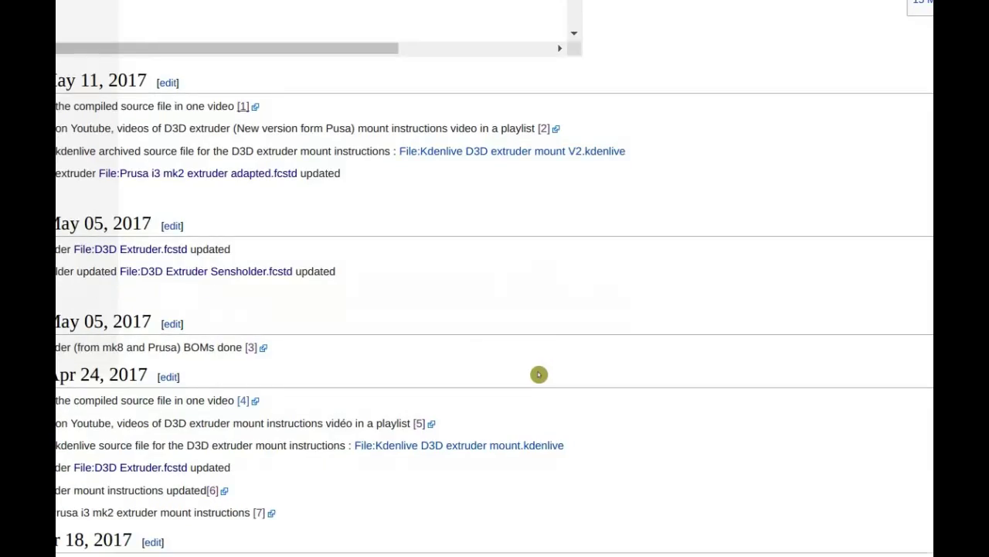
{"action": "scroll", "coordinate": [369, 106], "scroll_direction": "up", "scroll_amount": 5}
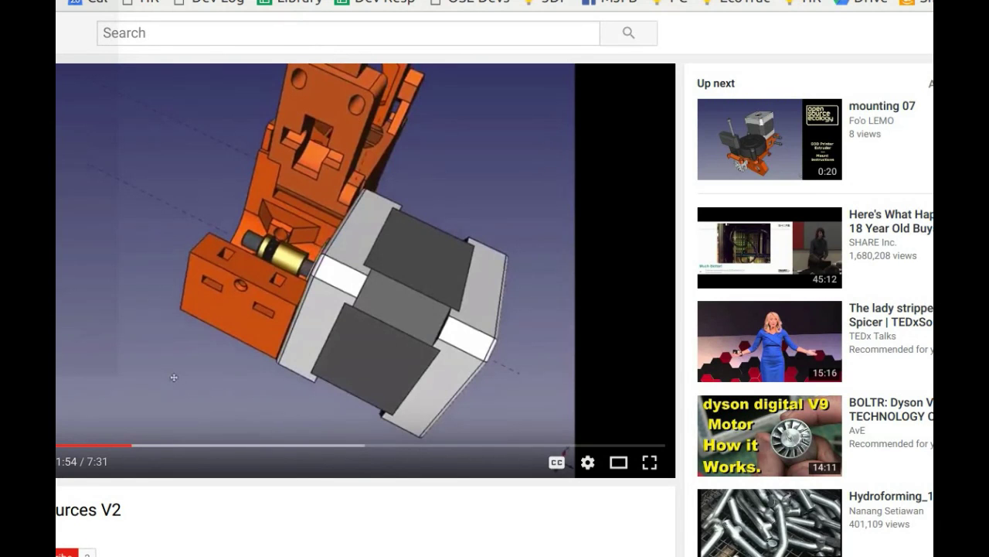
{"action": "key", "text": "alt+Left"}
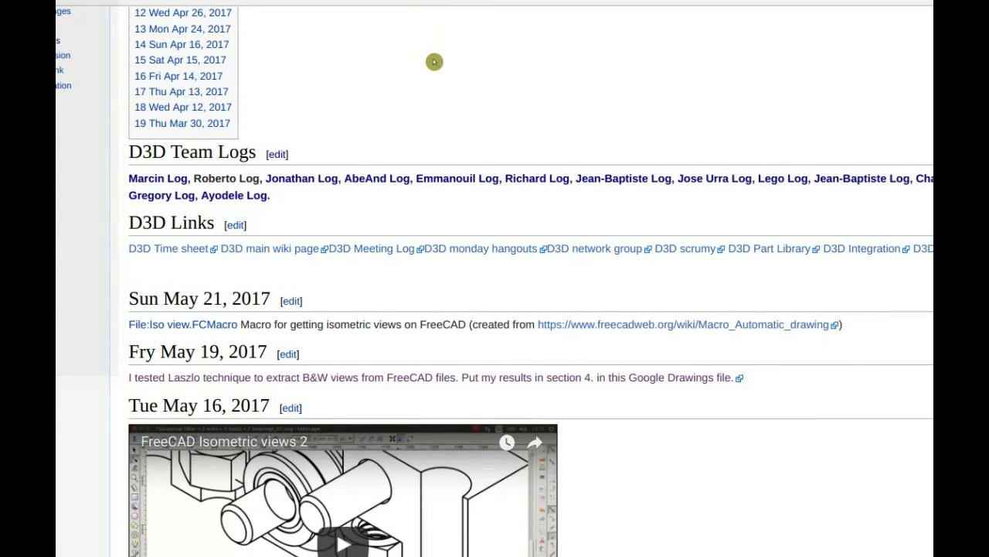
Examine the D3D 16" CAD Inventory index and the rod version headings above it on the wiki page
{"action": "left_click", "coordinate": [782, 178]}
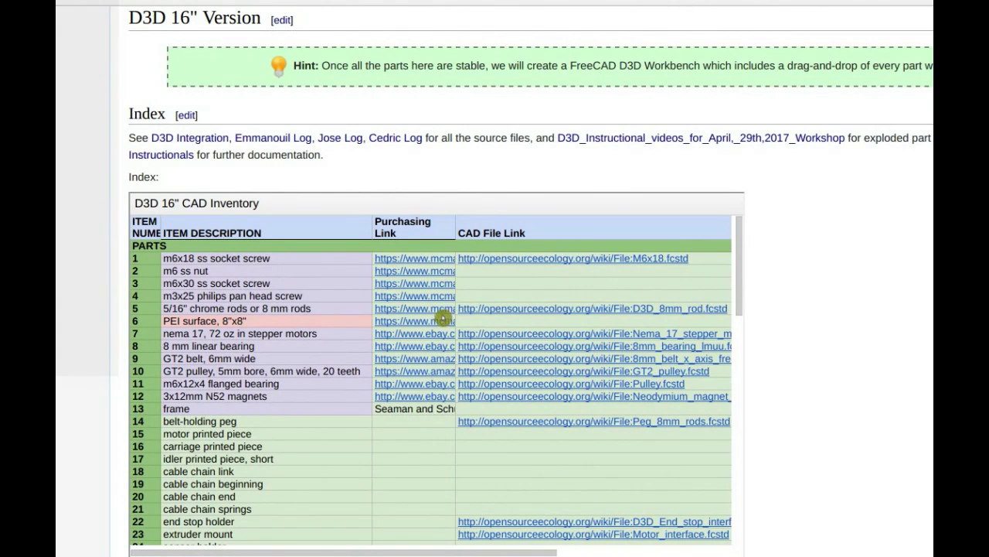
{"action": "scroll", "coordinate": [456, 317], "scroll_direction": "down", "scroll_amount": 3}
{"action": "scroll", "coordinate": [477, 318], "scroll_direction": "up", "scroll_amount": 5}
{"action": "scroll", "coordinate": [582, 333], "scroll_direction": "up", "scroll_amount": 2}
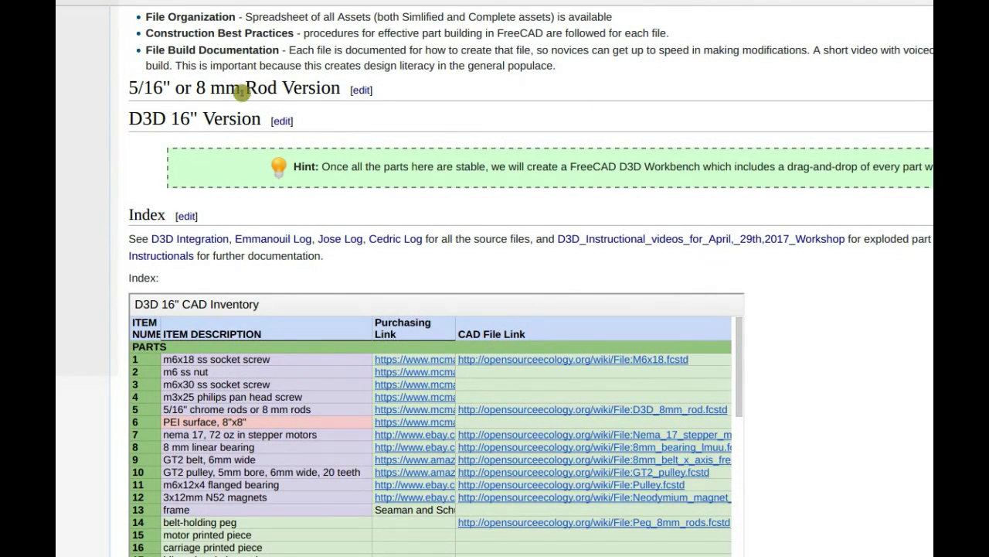
{"action": "scroll", "coordinate": [262, 293], "scroll_direction": "down", "scroll_amount": 3}
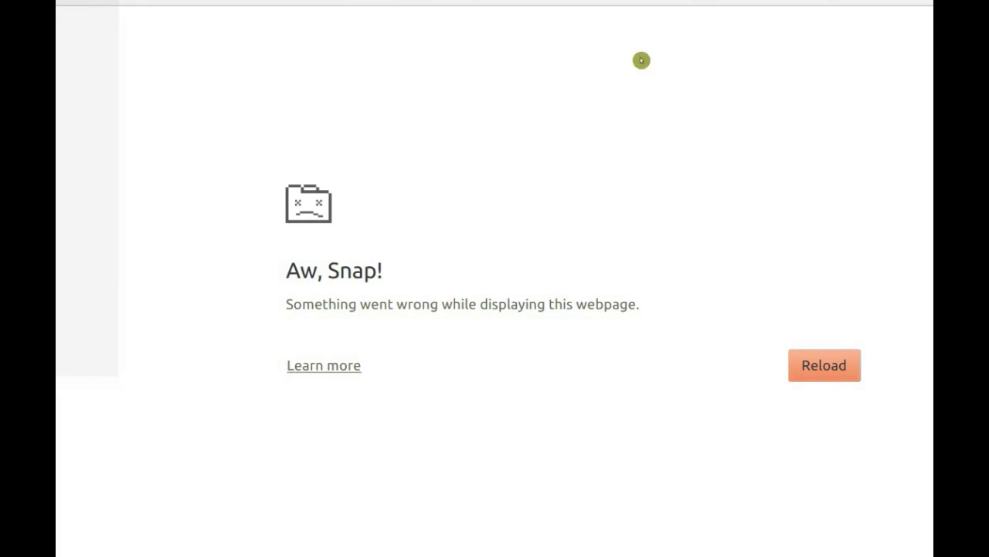
Reload the crashed meeting page and unmute the microphone in the video meeting
{"action": "left_click", "coordinate": [822, 367]}
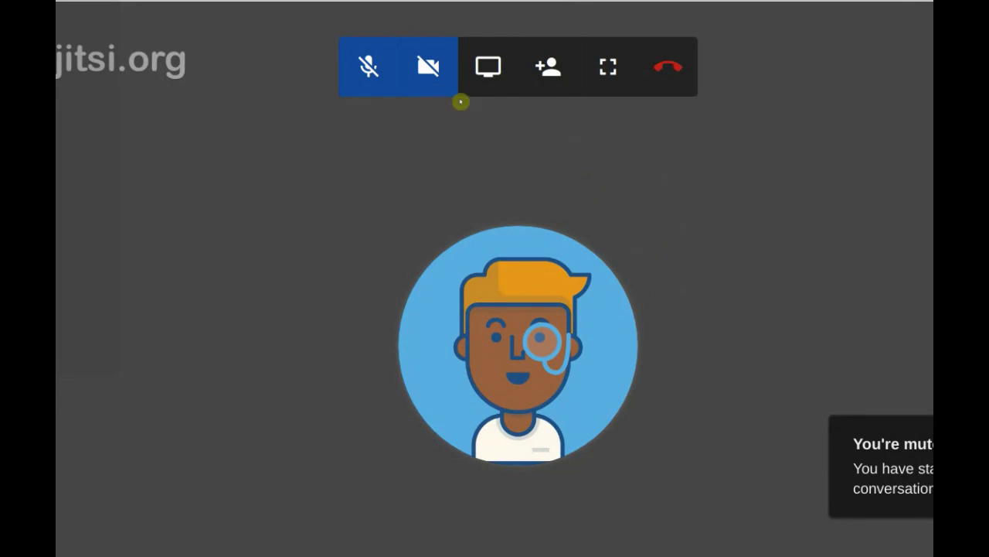
{"action": "left_click", "coordinate": [360, 71]}
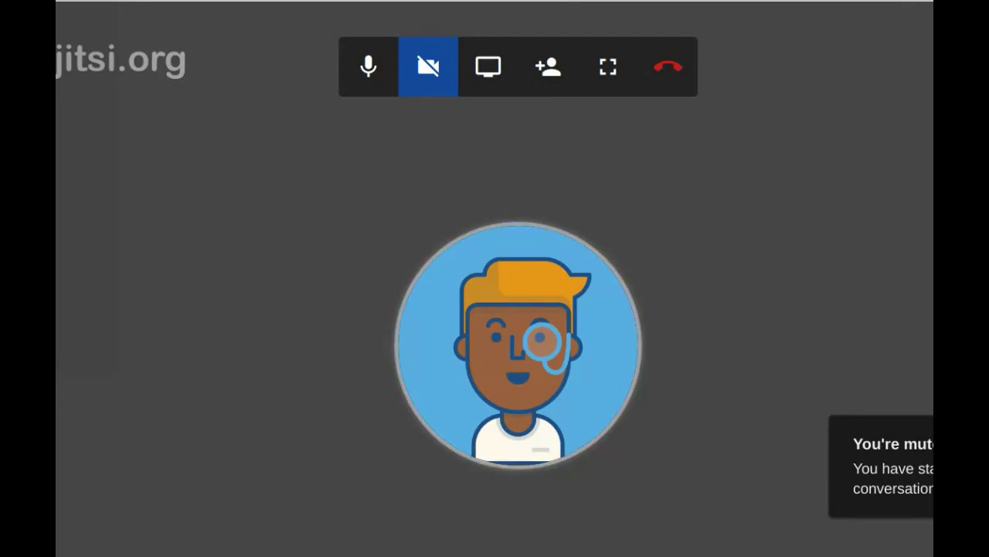
Return to the "Dev Team - May 22, 2017" presentation, look through its slides and show the Priorities slide
{"action": "key", "text": "ctrl+Tab"}
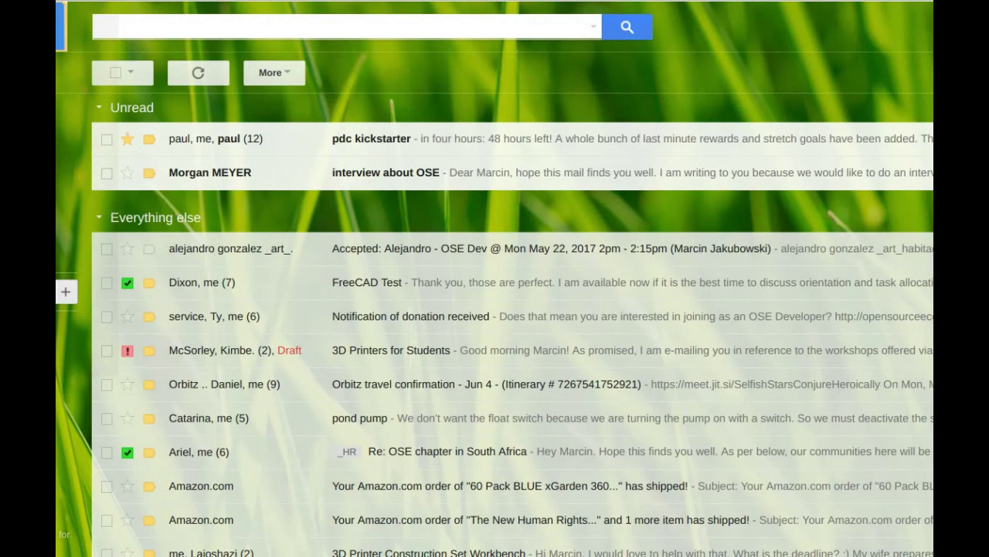
{"action": "key", "text": "ctrl+Tab"}
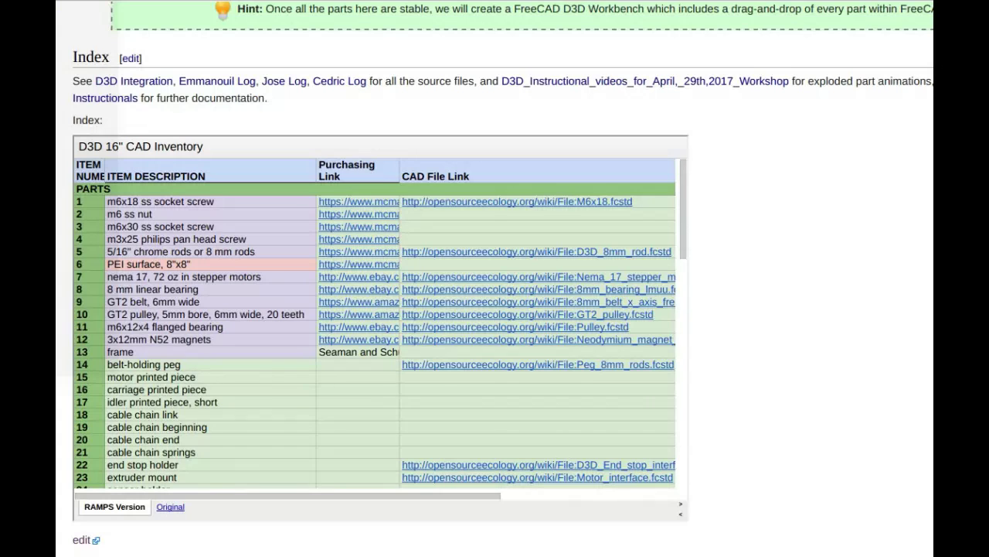
{"action": "key", "text": "ctrl+Tab"}
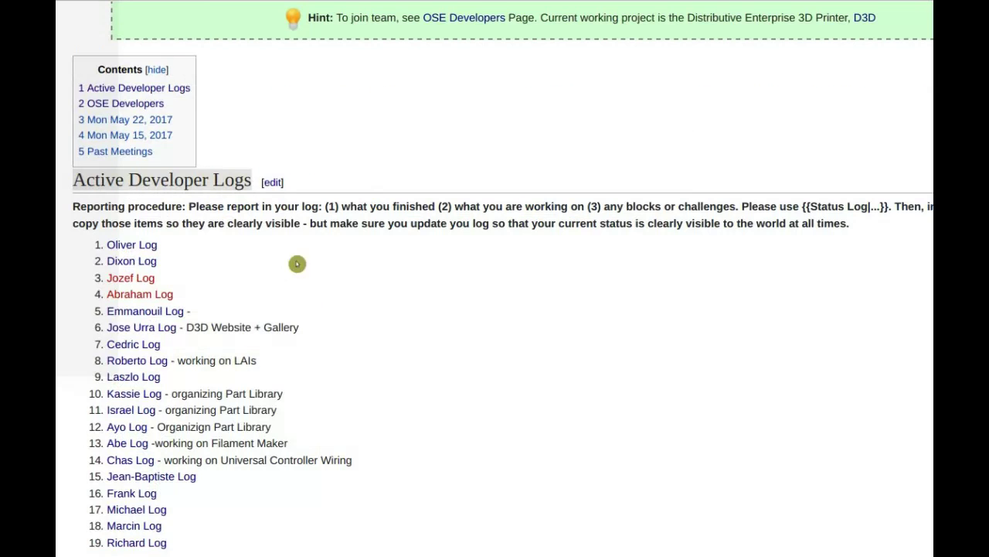
{"action": "key", "text": "ctrl+Tab"}
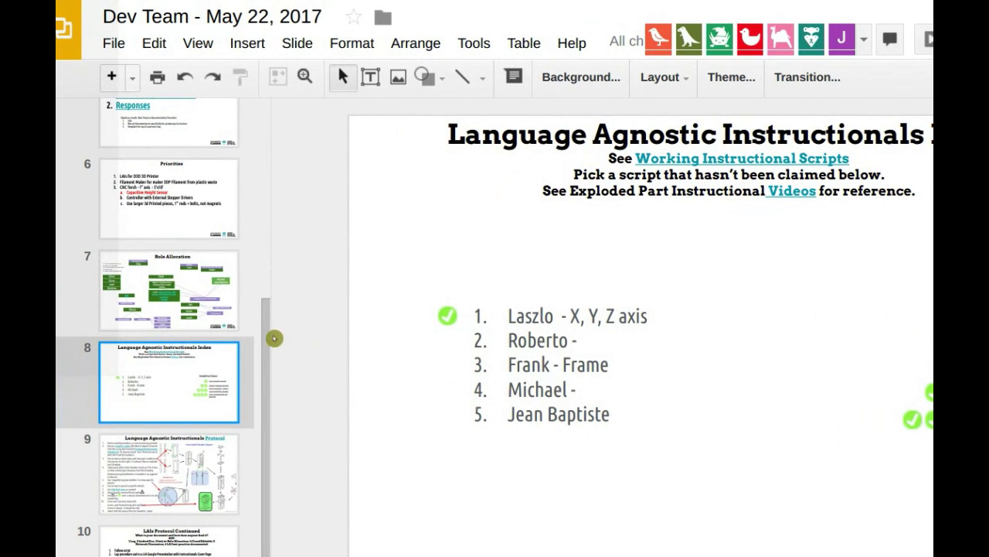
{"action": "scroll", "coordinate": [158, 329], "scroll_direction": "down", "scroll_amount": 5}
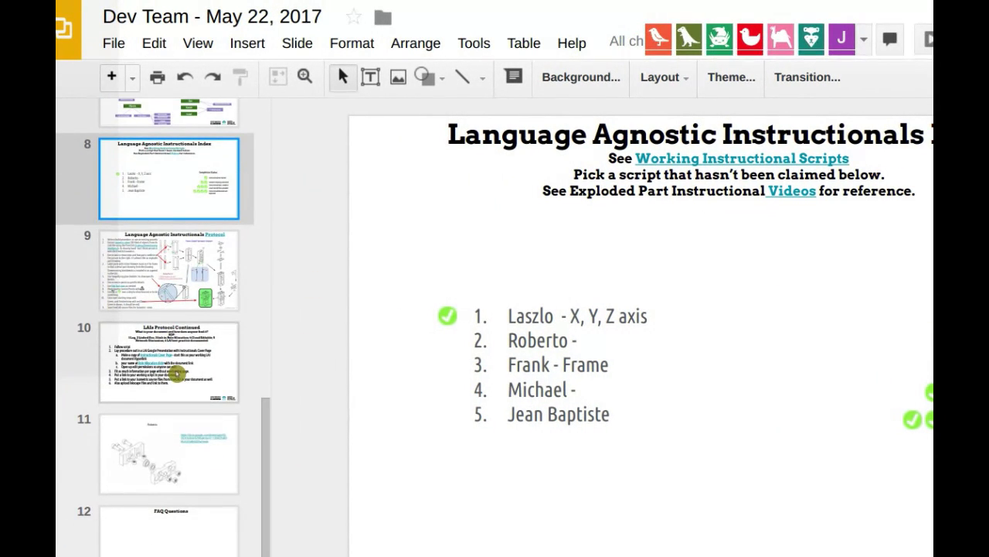
{"action": "scroll", "coordinate": [181, 382], "scroll_direction": "up", "scroll_amount": 7}
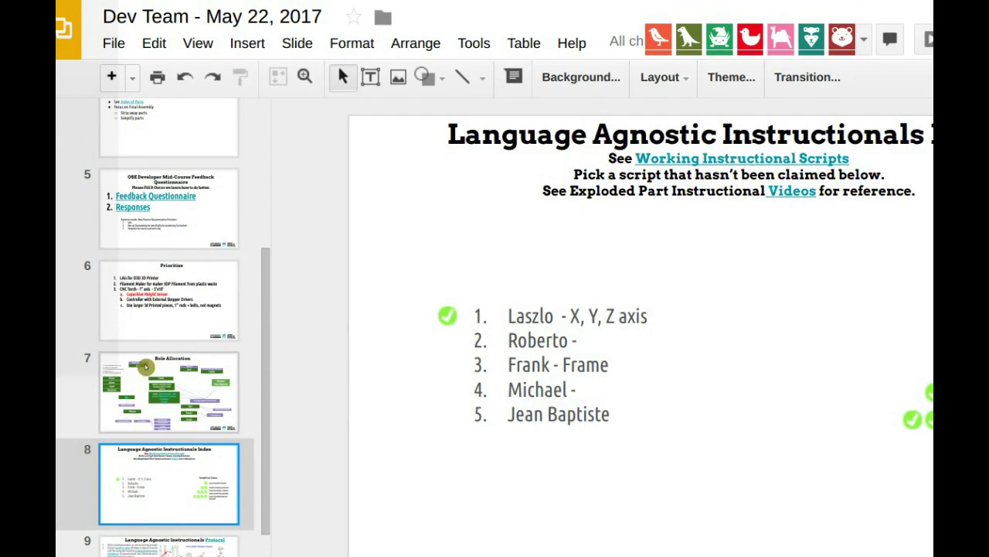
{"action": "scroll", "coordinate": [153, 349], "scroll_direction": "up", "scroll_amount": 5}
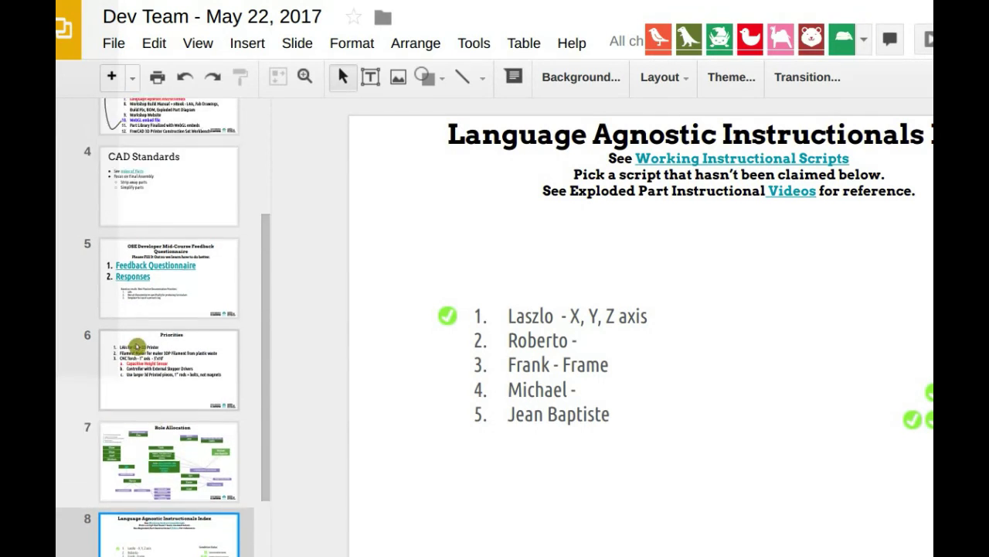
{"action": "scroll", "coordinate": [154, 207], "scroll_direction": "up", "scroll_amount": 1}
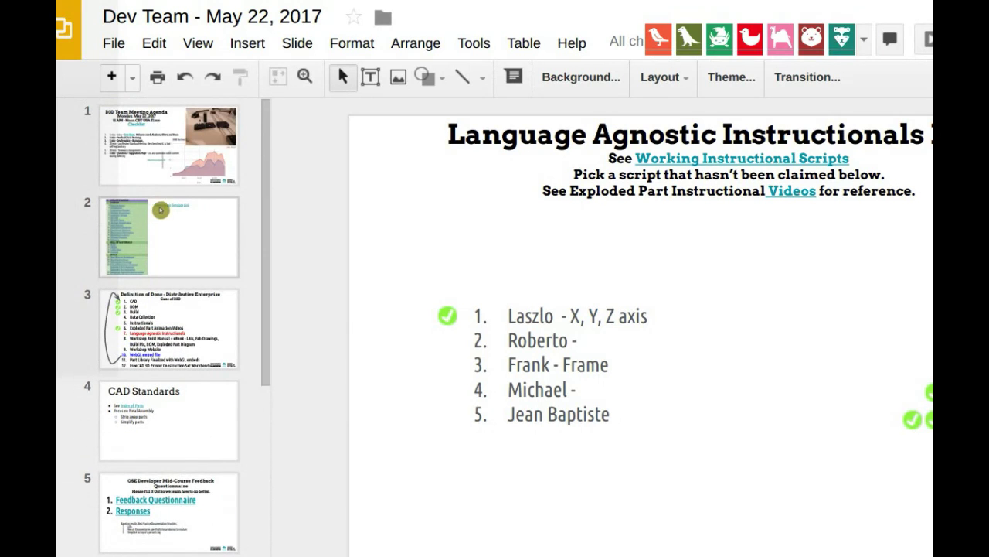
{"action": "scroll", "coordinate": [158, 213], "scroll_direction": "down", "scroll_amount": 5}
{"action": "scroll", "coordinate": [167, 247], "scroll_direction": "down", "scroll_amount": 1}
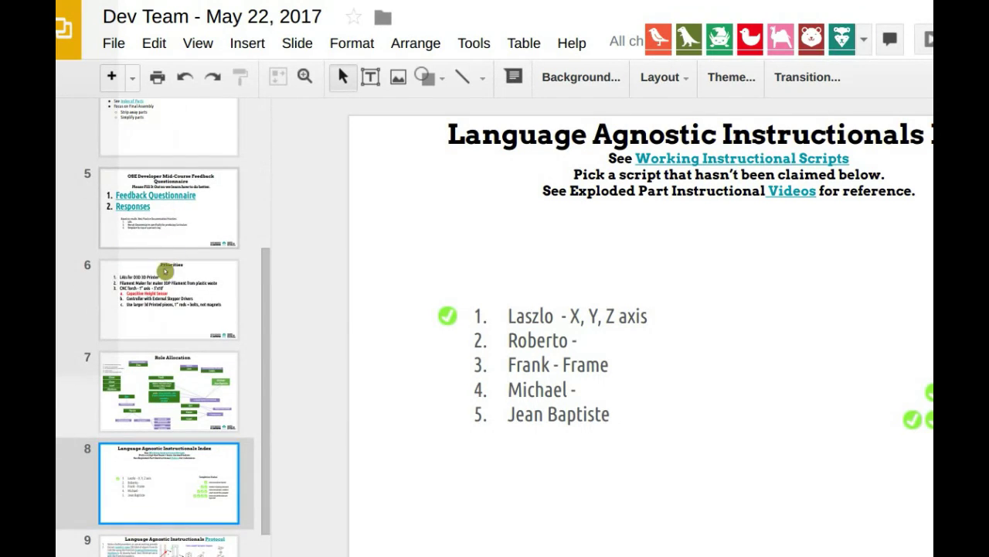
{"action": "left_click", "coordinate": [179, 294]}
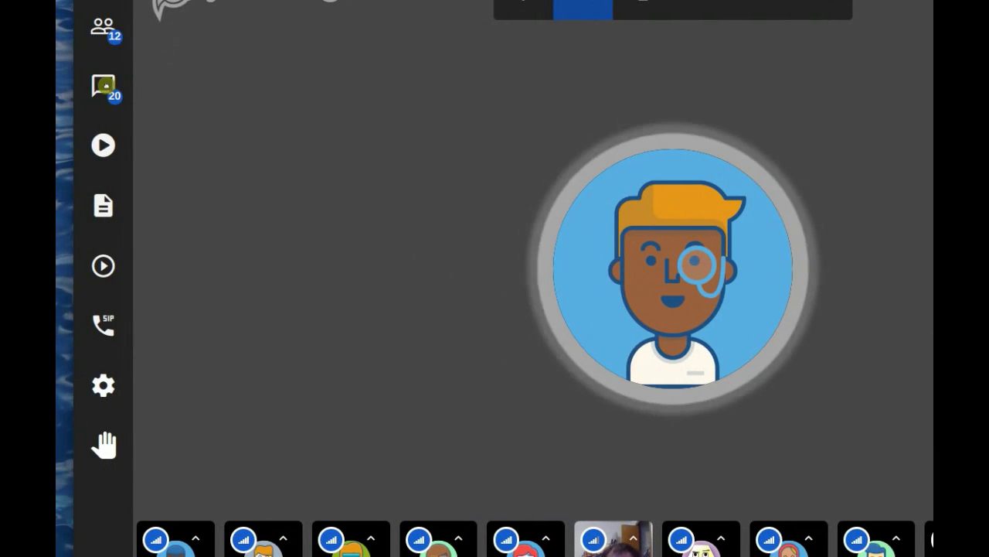
Open the video meeting's chat and read through the participants' messages
{"action": "left_click", "coordinate": [104, 85]}
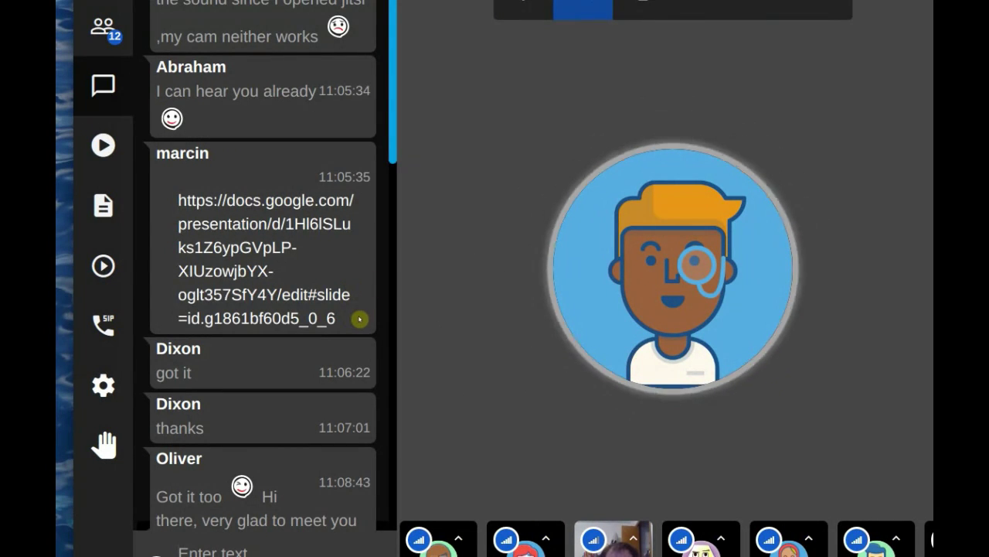
{"action": "scroll", "coordinate": [302, 335], "scroll_direction": "down", "scroll_amount": 5}
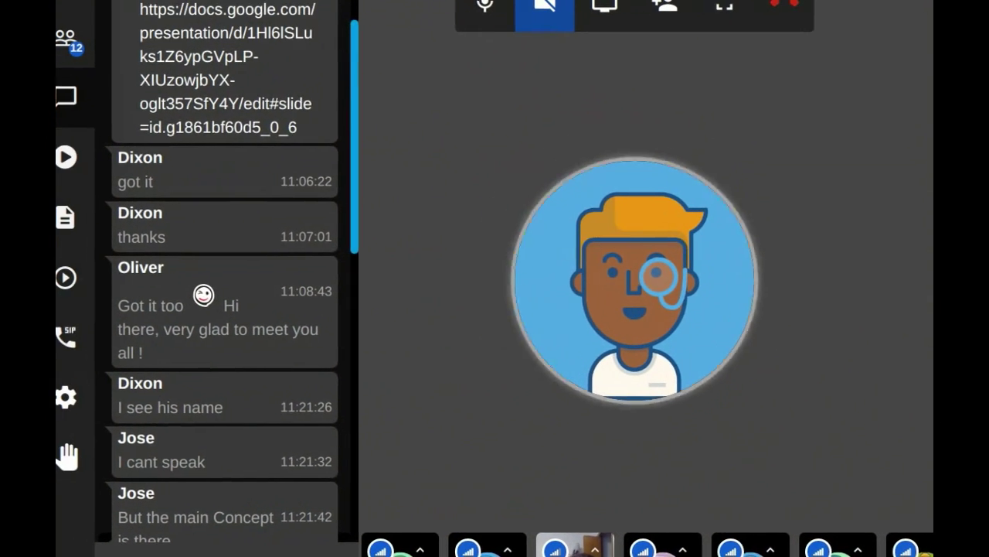
{"action": "scroll", "coordinate": [282, 395], "scroll_direction": "down", "scroll_amount": 10}
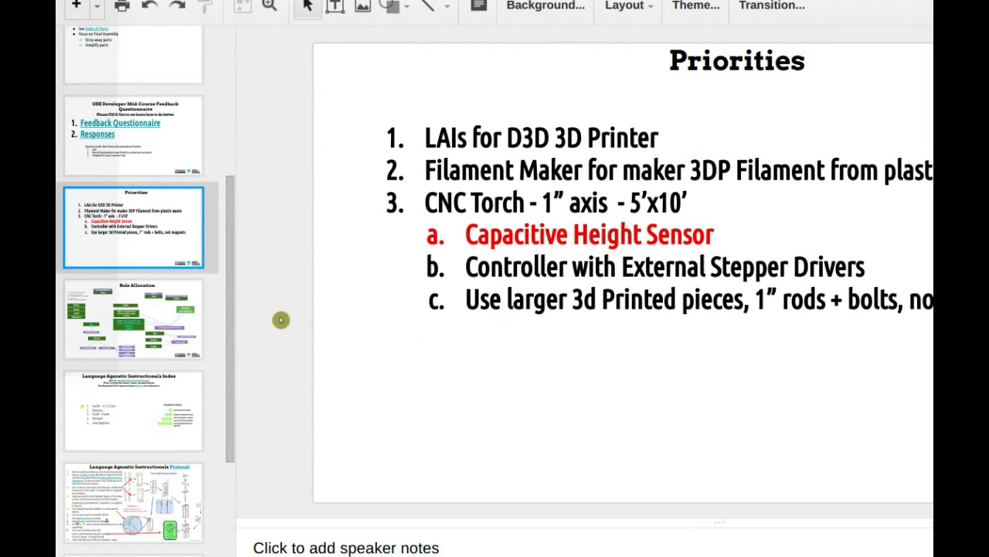
Show the CAD Standards slide and review the CAD inventory spreadsheet from the parts list through the Assemblies and Final Assembly sections
{"action": "scroll", "coordinate": [214, 293], "scroll_direction": "up", "scroll_amount": 3}
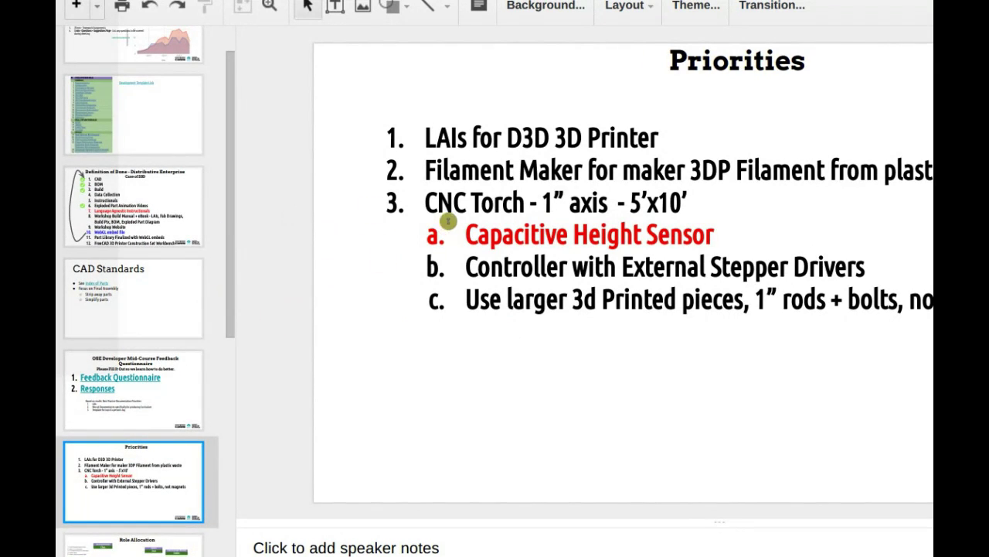
{"action": "left_click", "coordinate": [153, 297]}
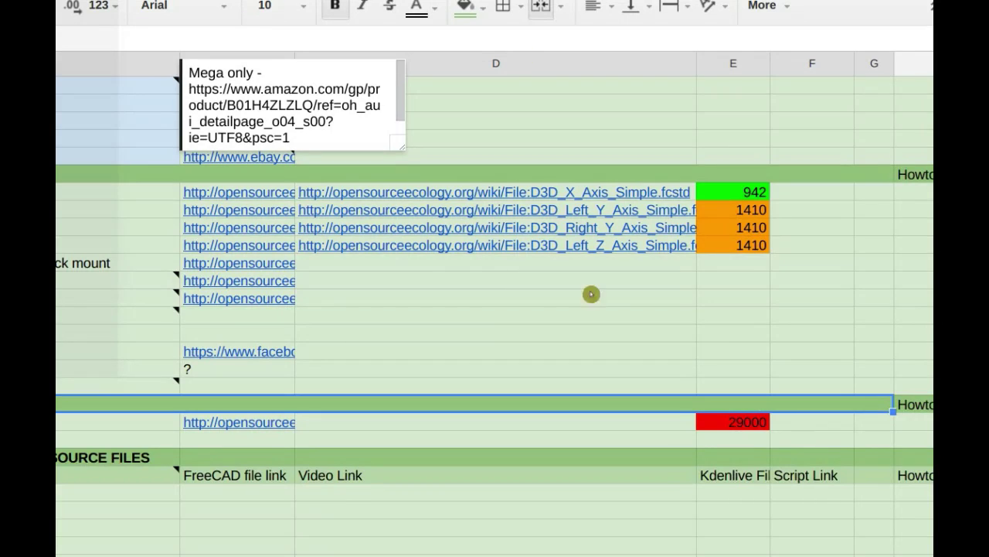
{"action": "scroll", "coordinate": [592, 294], "scroll_direction": "up", "scroll_amount": 10}
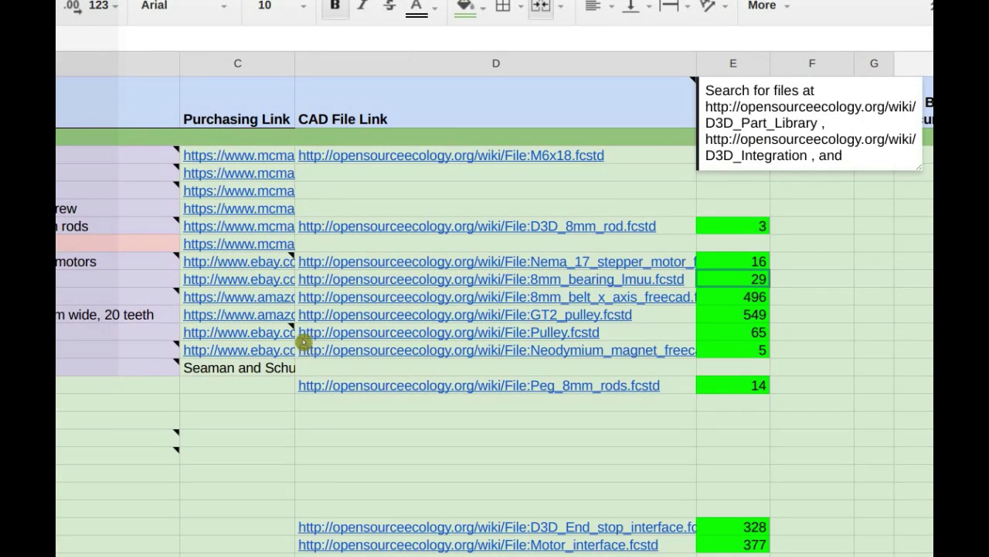
{"action": "scroll", "coordinate": [309, 357], "scroll_direction": "down", "scroll_amount": 5}
{"action": "mouse_move", "coordinate": [231, 87]}
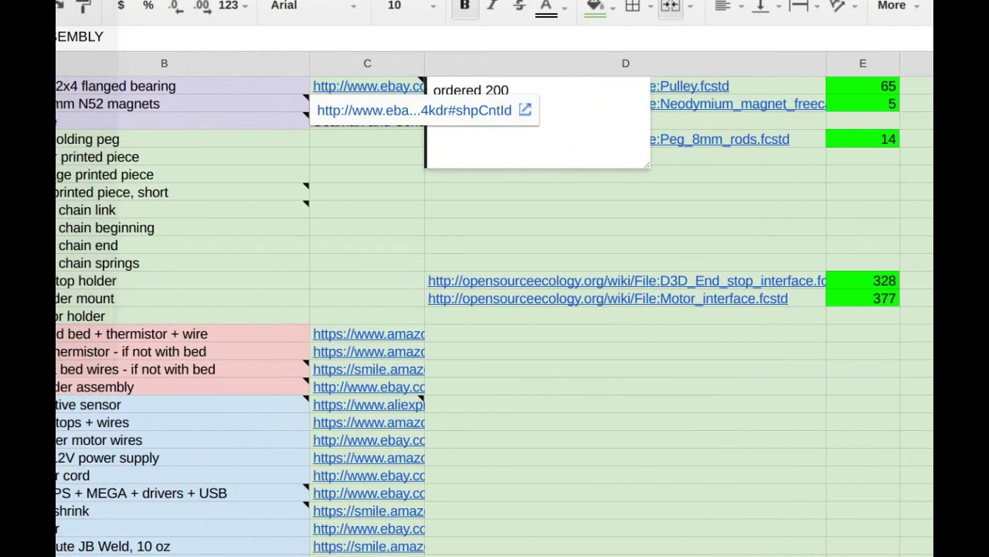
{"action": "scroll", "coordinate": [121, 301], "scroll_direction": "down", "scroll_amount": 3}
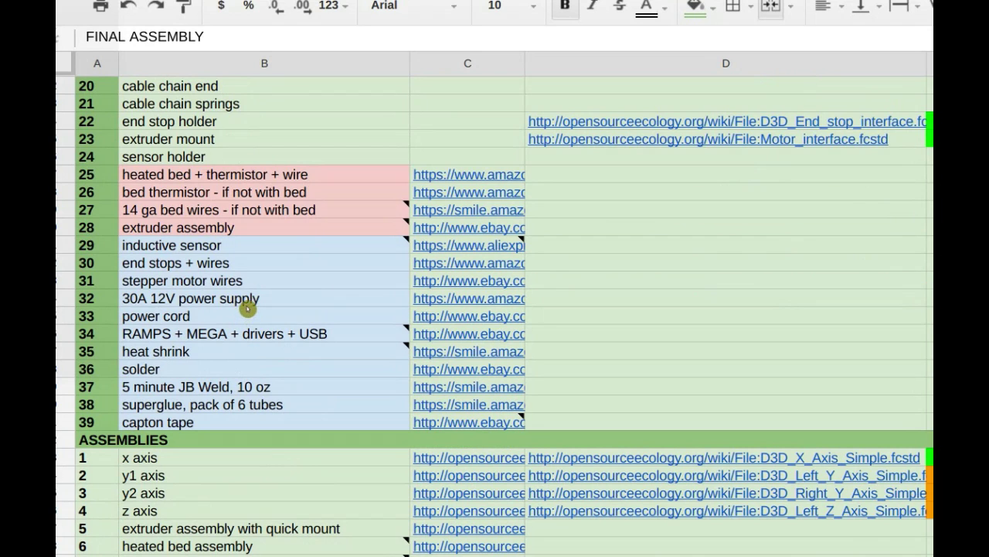
{"action": "scroll", "coordinate": [241, 311], "scroll_direction": "down", "scroll_amount": 3}
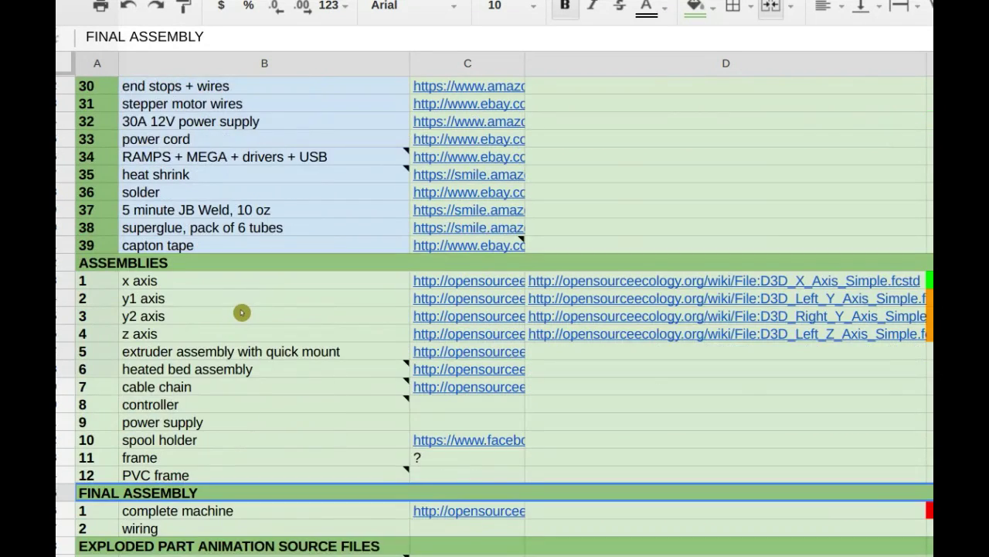
{"action": "scroll", "coordinate": [224, 330], "scroll_direction": "down", "scroll_amount": 2}
{"action": "scroll", "coordinate": [215, 335], "scroll_direction": "up", "scroll_amount": 3}
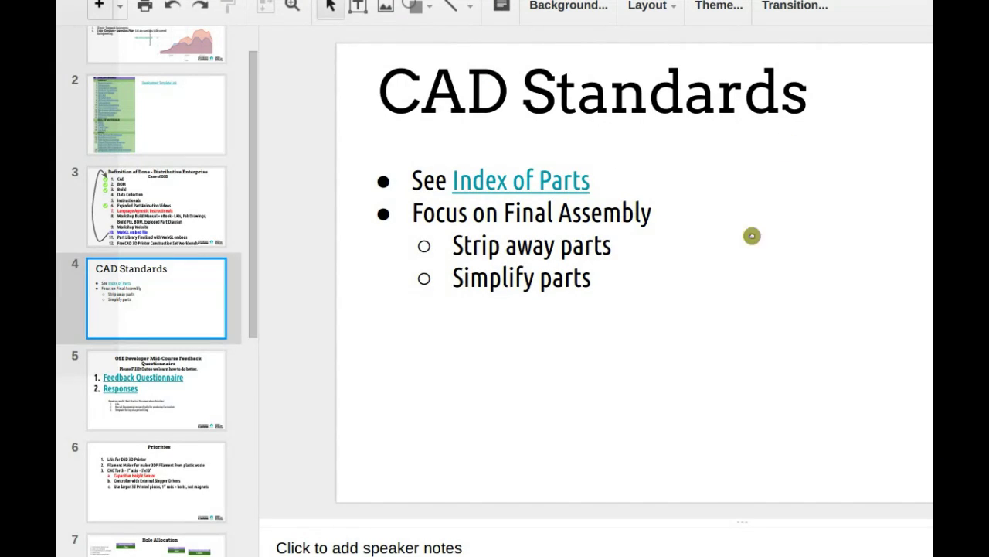
Highlight the "Focus on Final Assembly" bullet on the CAD Standards slide
{"action": "left_click", "coordinate": [654, 218]}
{"action": "left_click_drag", "start_coordinate": [654, 218], "coordinate": [407, 216]}
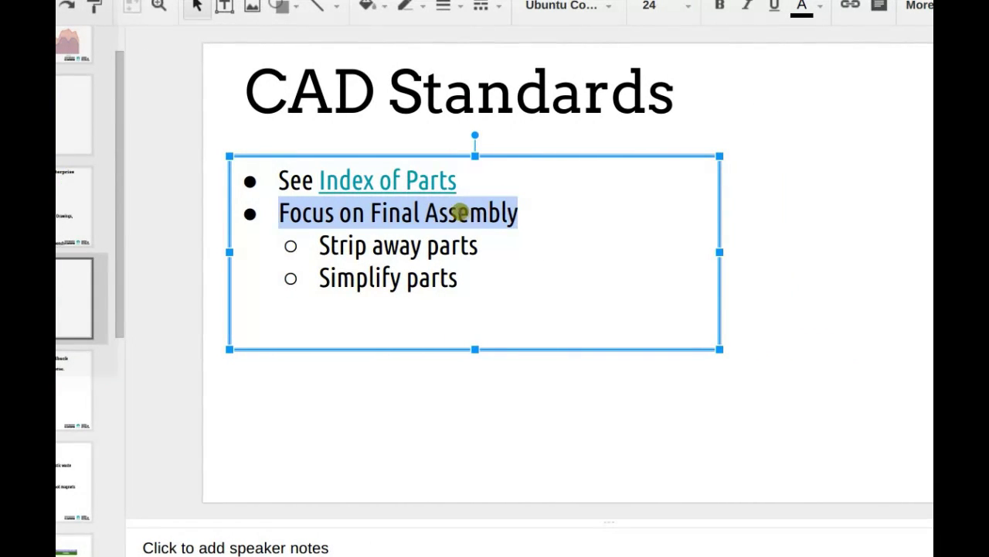
Highlight the words "Final Assembly" in the second bullet of the CAD Standards slide
{"action": "double_click", "coordinate": [461, 211]}
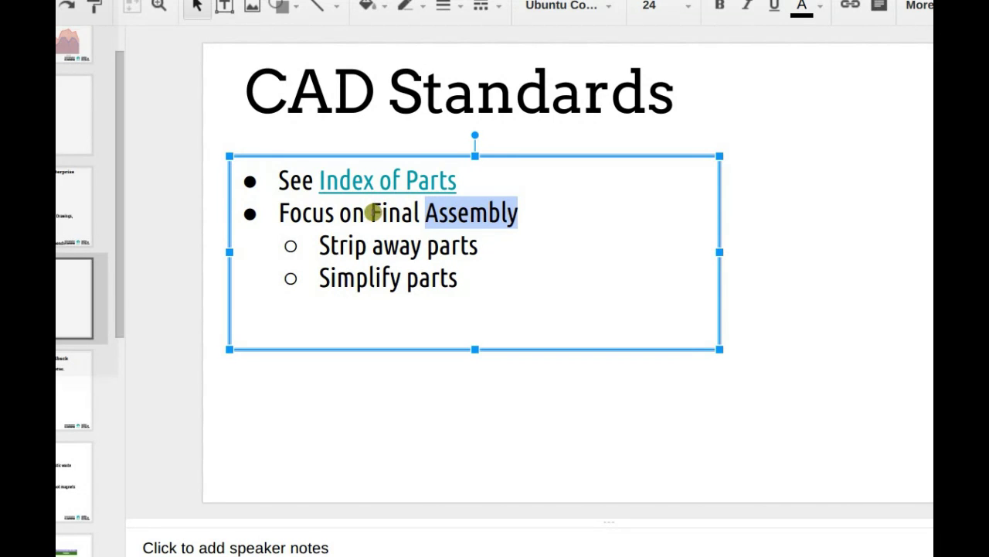
{"action": "left_click_drag", "start_coordinate": [373, 213], "coordinate": [518, 213]}
{"action": "left_click", "coordinate": [489, 214]}
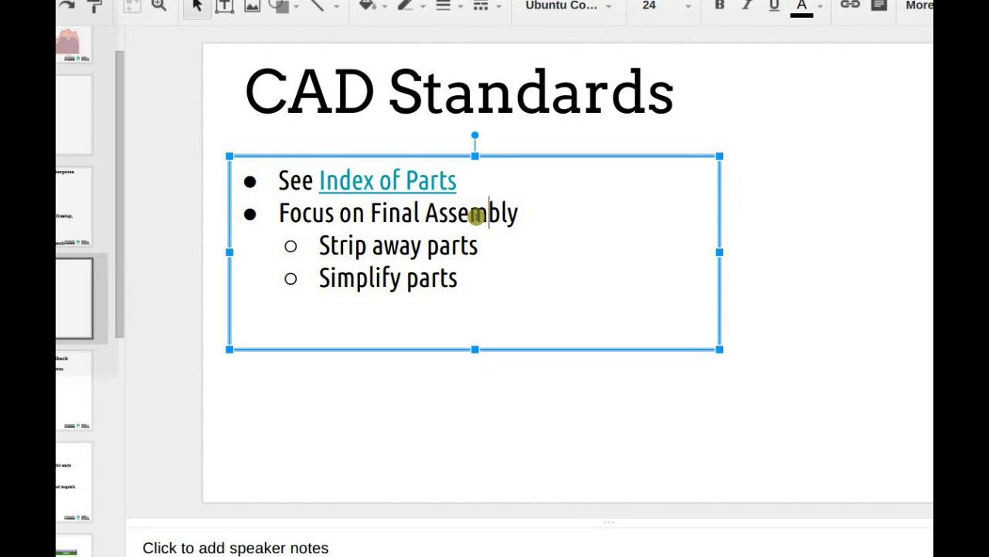
{"action": "left_click", "coordinate": [468, 215]}
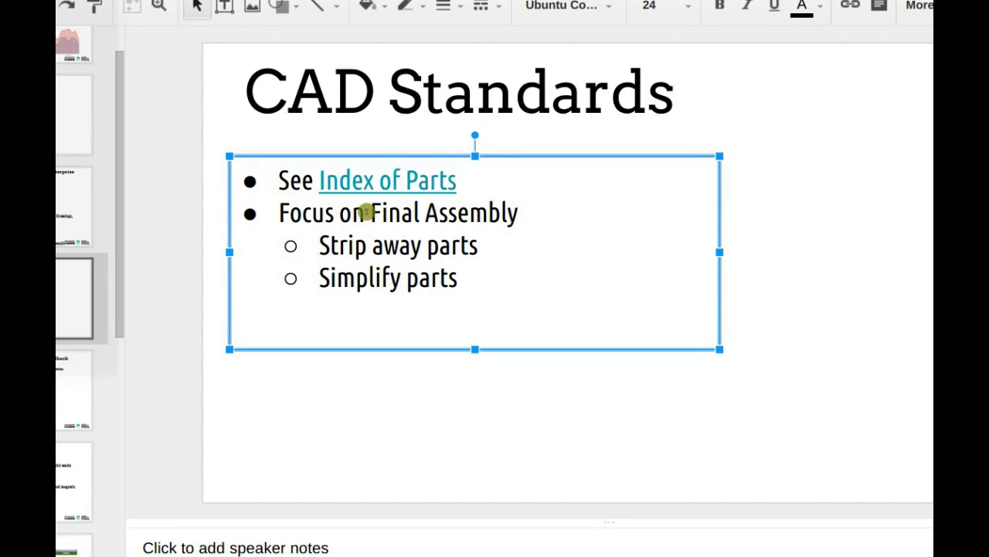
{"action": "left_click_drag", "start_coordinate": [366, 213], "coordinate": [523, 214]}
{"action": "left_click", "coordinate": [525, 214]}
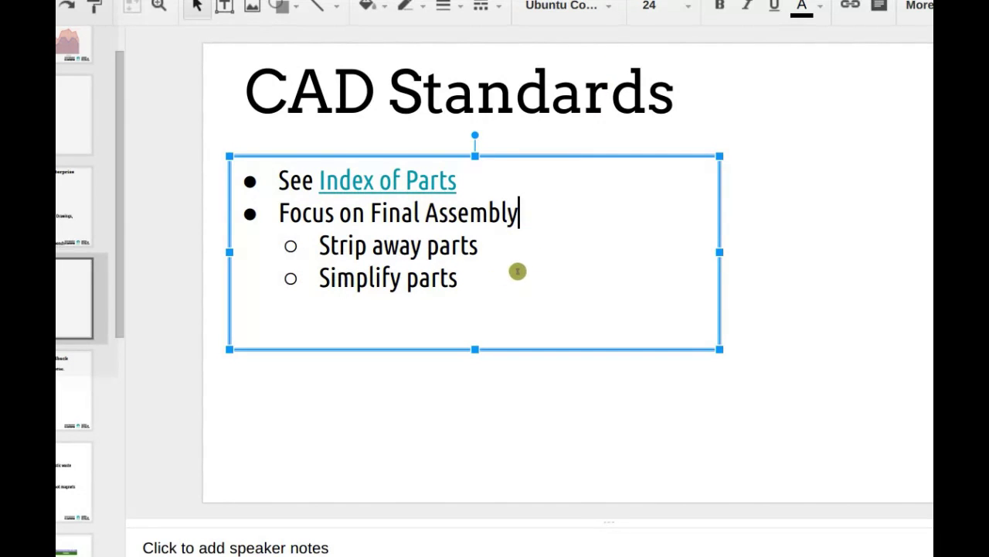
{"action": "triple_click", "coordinate": [459, 214]}
{"action": "double_click", "coordinate": [379, 214]}
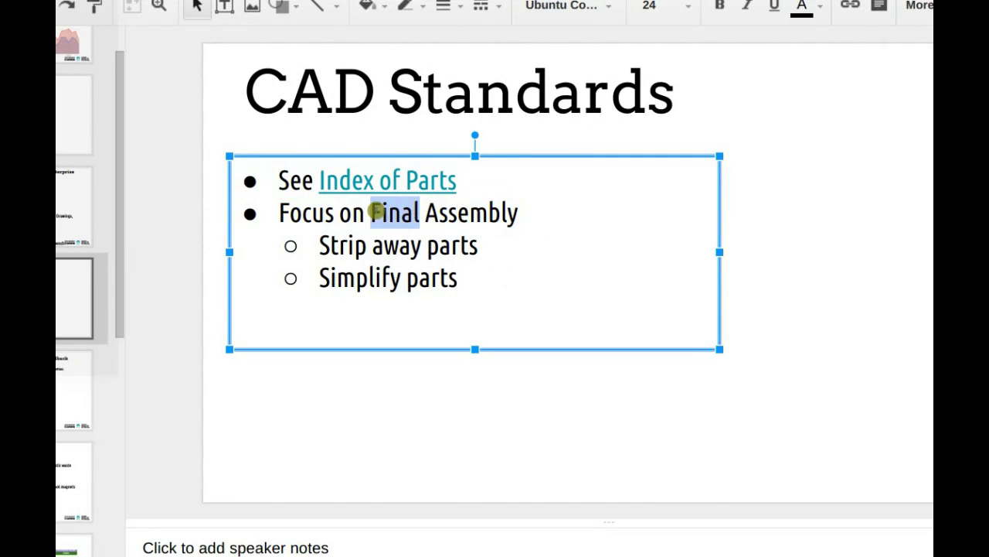
{"action": "left_click_drag", "start_coordinate": [375, 212], "coordinate": [523, 215]}
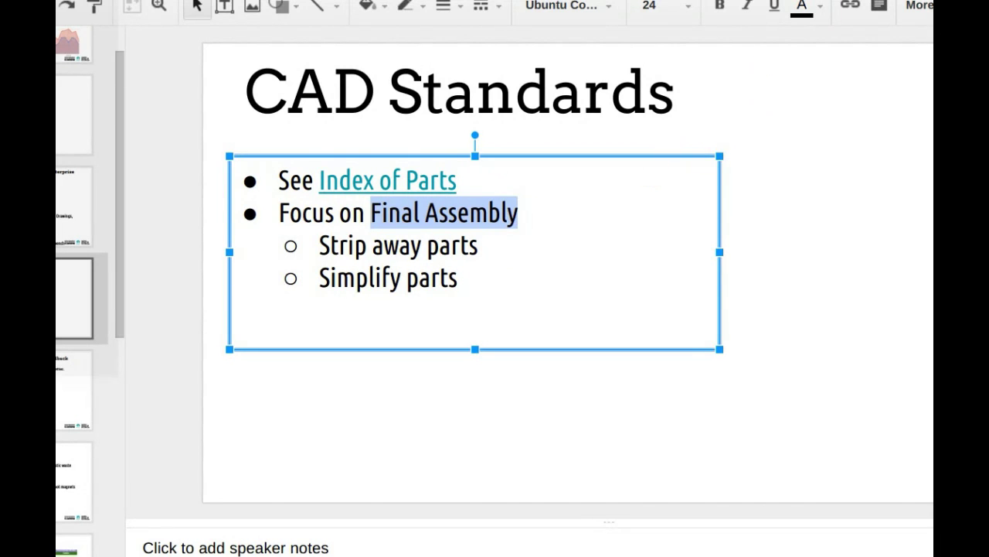
Switch to the CAD inventory spreadsheet and examine the Assemblies section and the Simplified File Link and adjacent Size (k) column headers
{"action": "key", "text": "ctrl+Tab"}
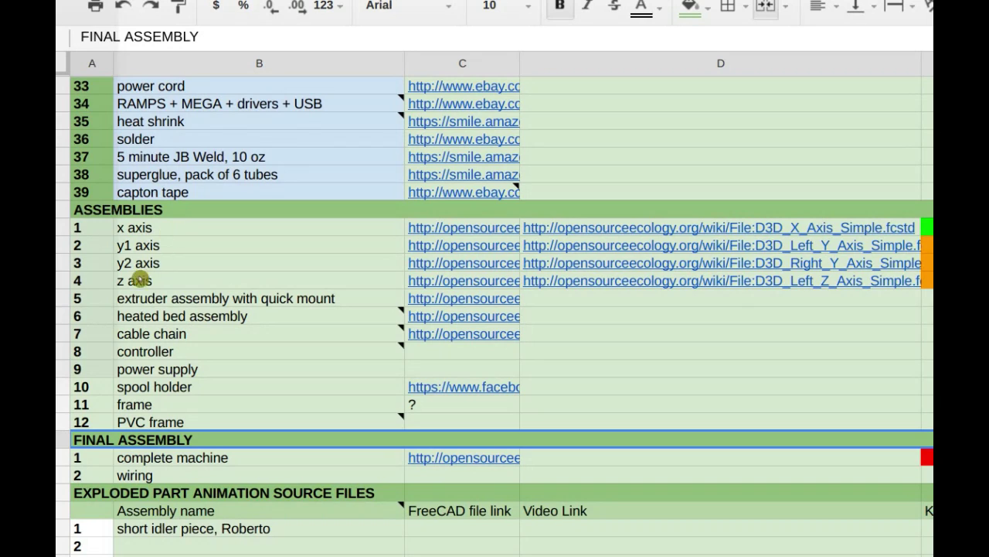
{"action": "mouse_move", "coordinate": [159, 317]}
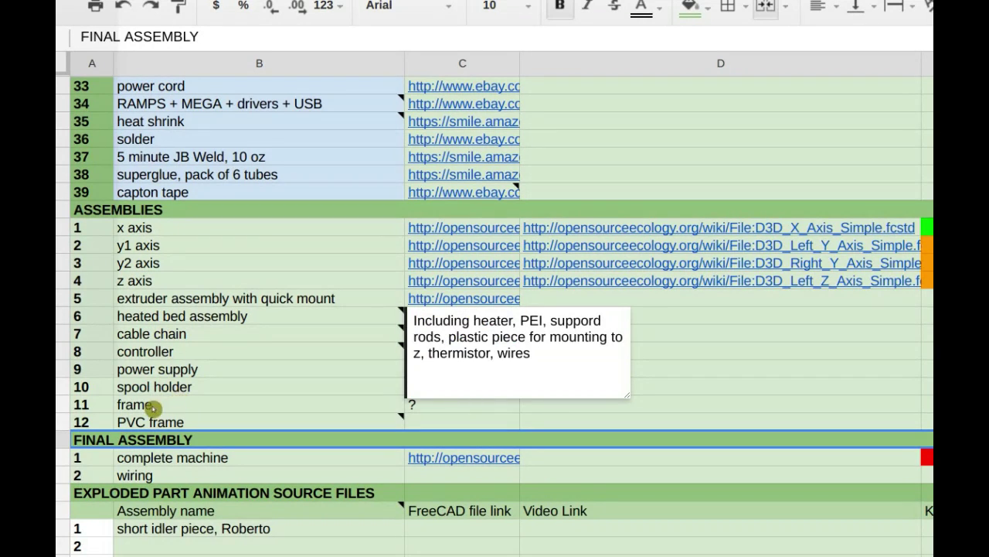
{"action": "mouse_move", "coordinate": [183, 429]}
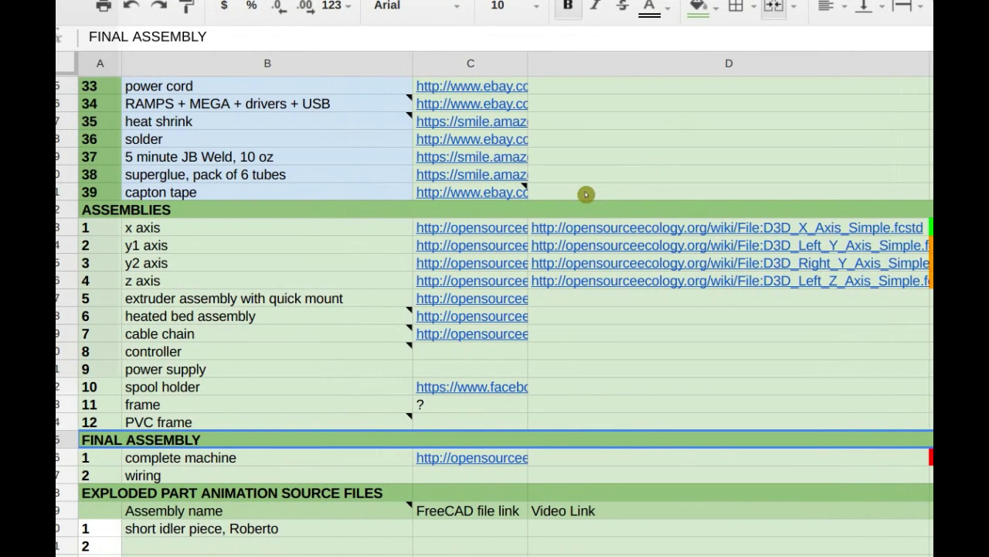
{"action": "scroll", "coordinate": [587, 195], "scroll_direction": "right", "scroll_amount": 1}
{"action": "scroll", "coordinate": [592, 215], "scroll_direction": "down", "scroll_amount": 2}
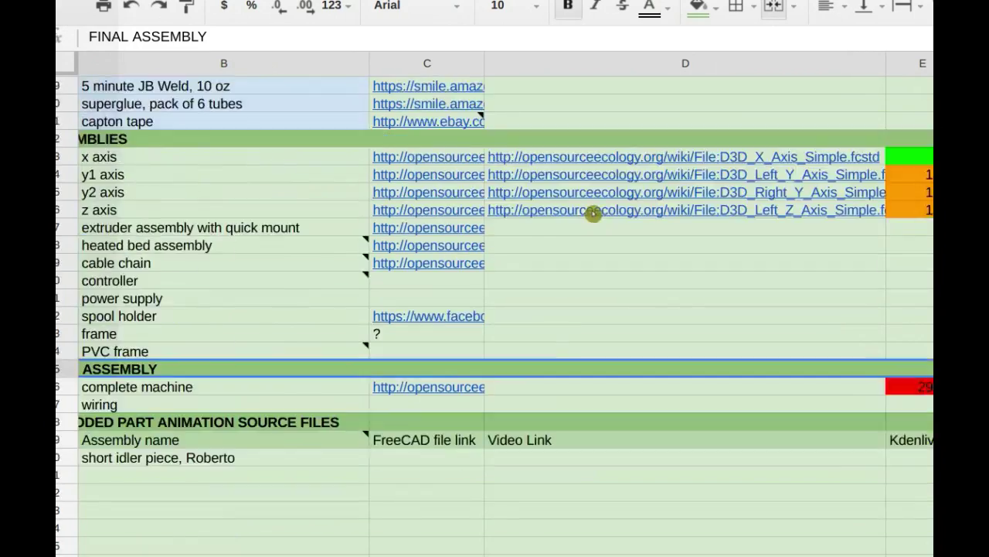
{"action": "scroll", "coordinate": [592, 215], "scroll_direction": "up", "scroll_amount": 10}
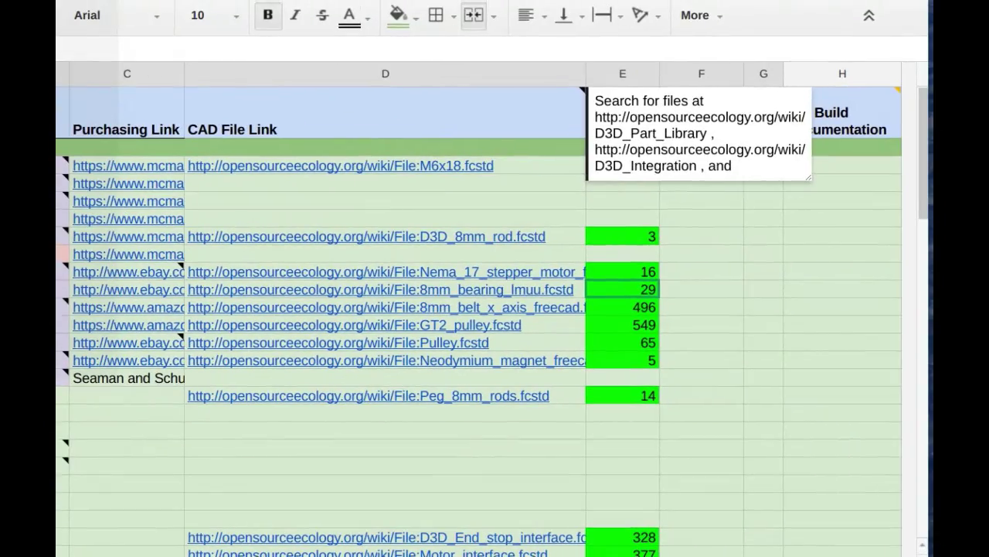
{"action": "left_click", "coordinate": [769, 255]}
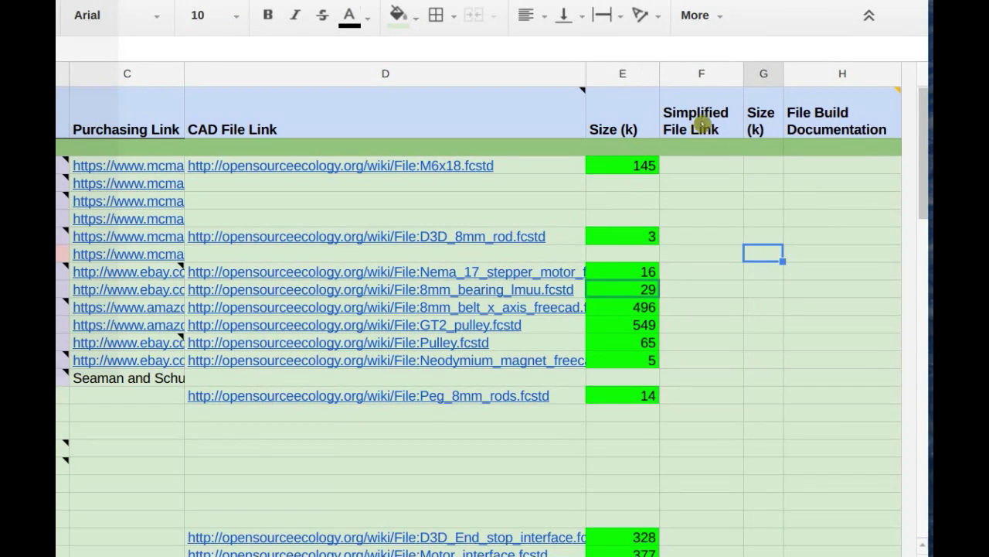
{"action": "left_click", "coordinate": [705, 124]}
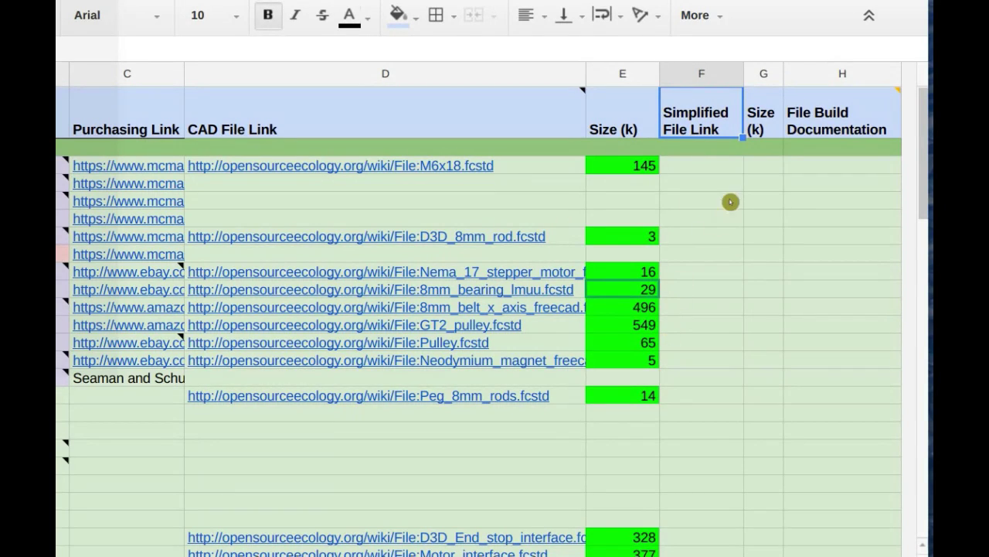
{"action": "left_click", "coordinate": [757, 127]}
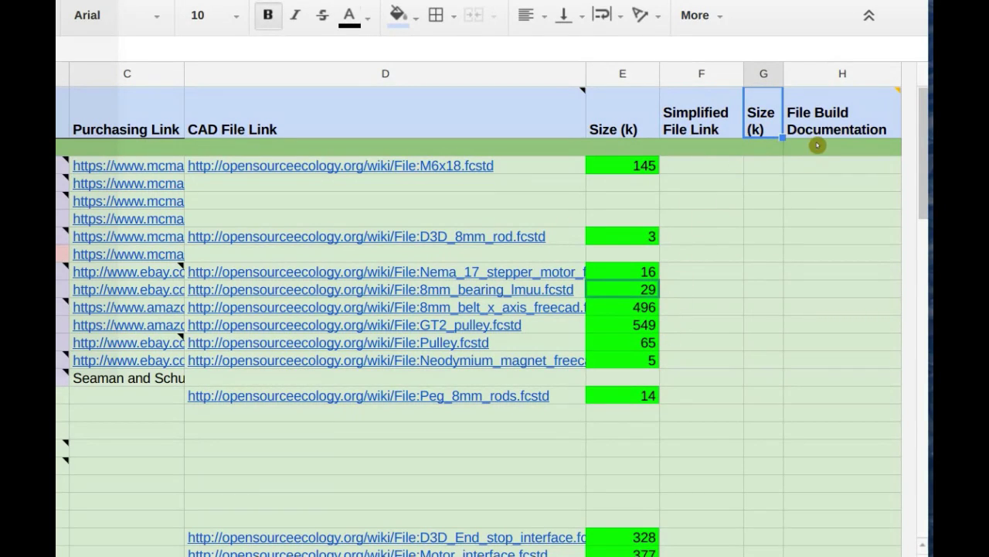
{"action": "left_click", "coordinate": [679, 131]}
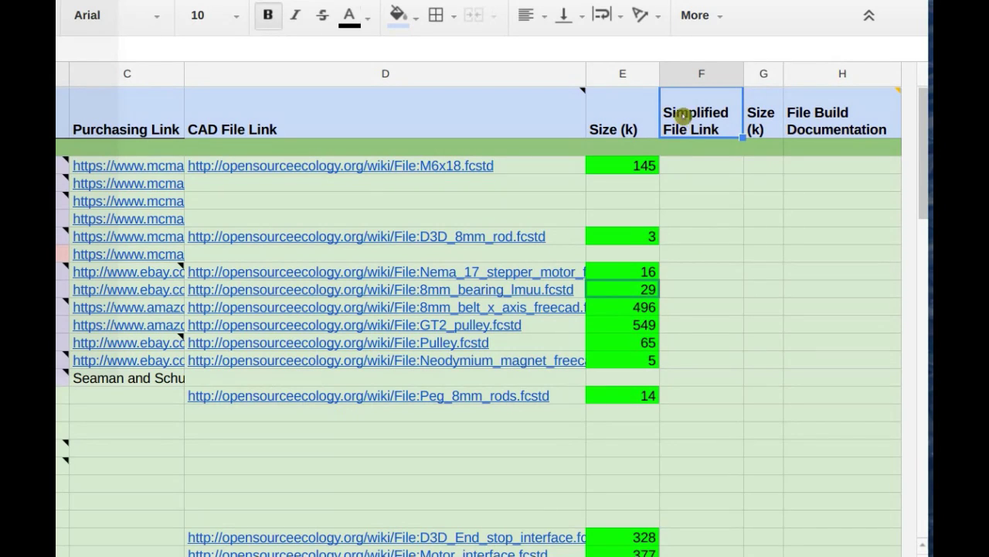
Fill the entire Simplified File Link column with light red
{"action": "left_click", "coordinate": [683, 77]}
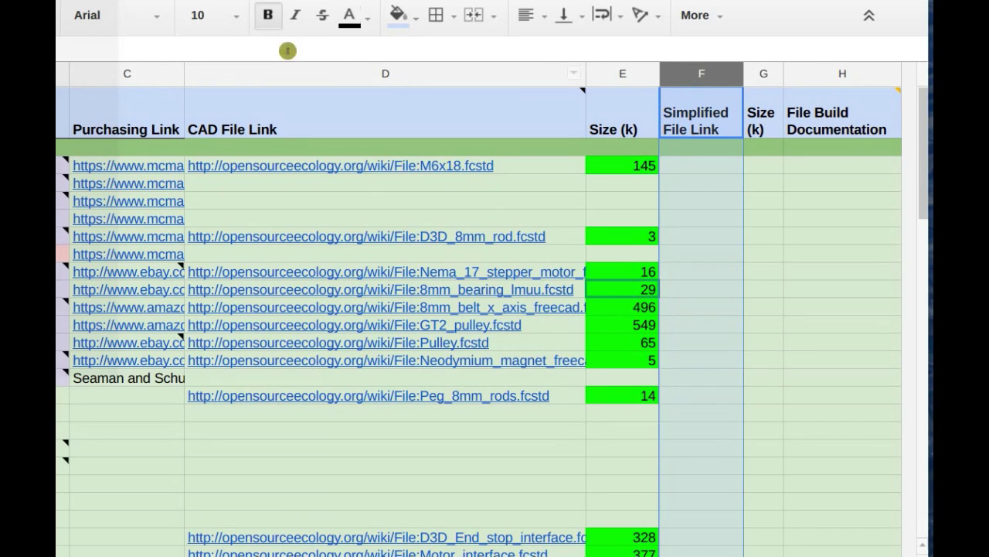
{"action": "left_click", "coordinate": [398, 15]}
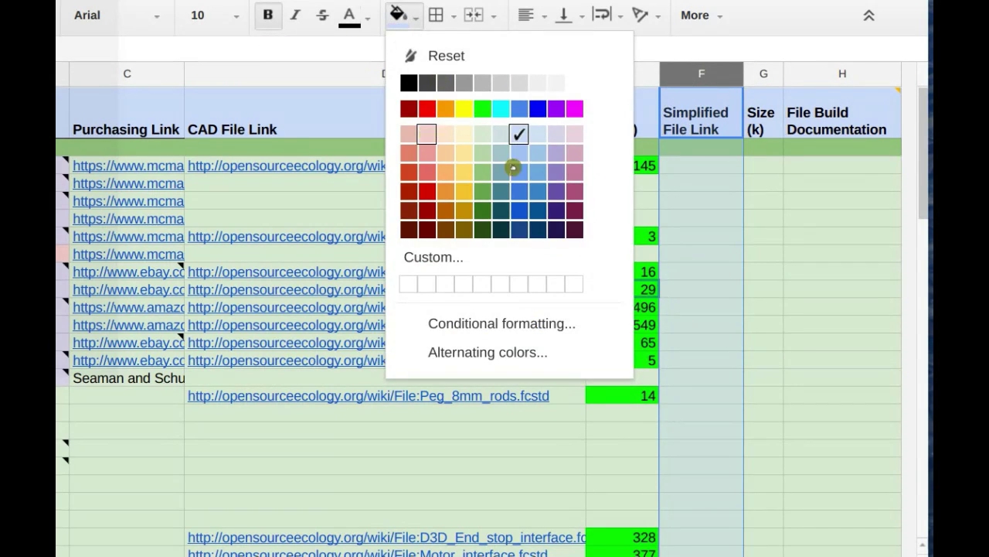
{"action": "left_click", "coordinate": [574, 134]}
{"action": "left_click", "coordinate": [723, 219]}
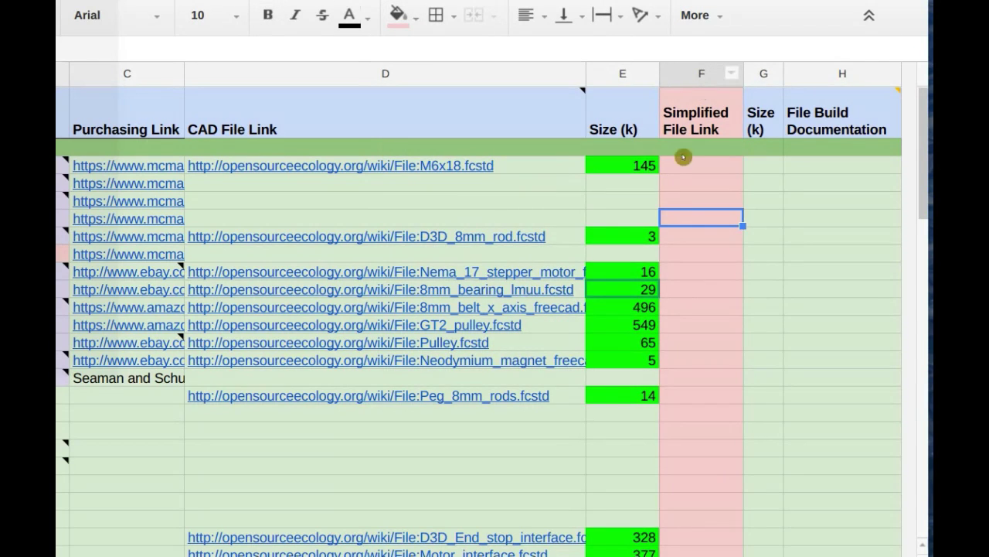
Review the parts list down to the Assemblies section, pointing out the frame and PVC frame rows
{"action": "scroll", "coordinate": [545, 219], "scroll_direction": "left", "scroll_amount": 1}
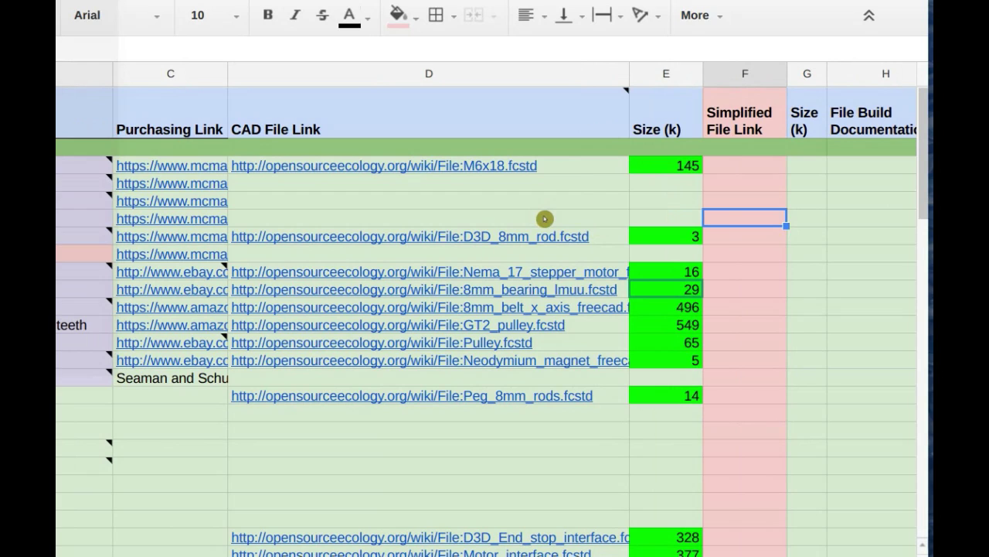
{"action": "mouse_move", "coordinate": [666, 116]}
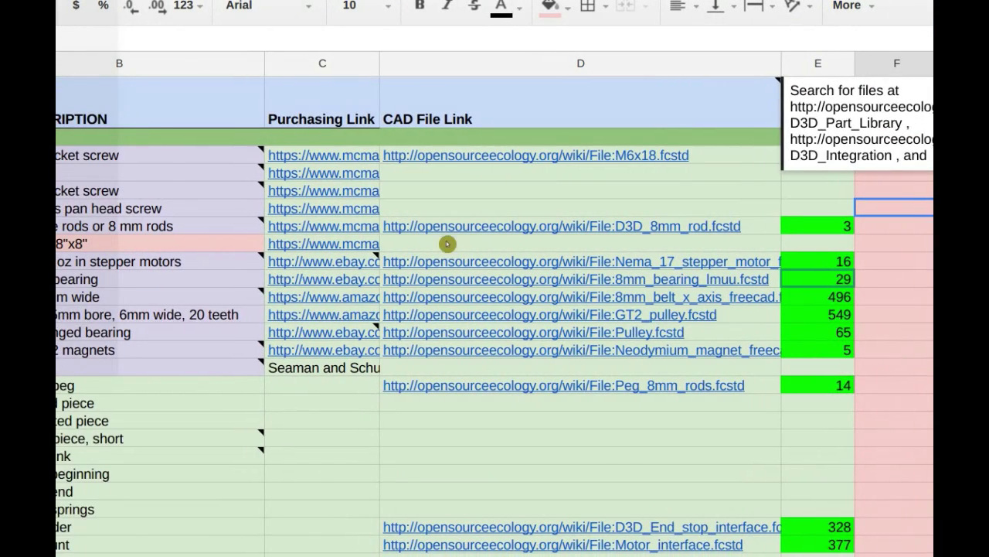
{"action": "scroll", "coordinate": [295, 251], "scroll_direction": "down", "scroll_amount": 1}
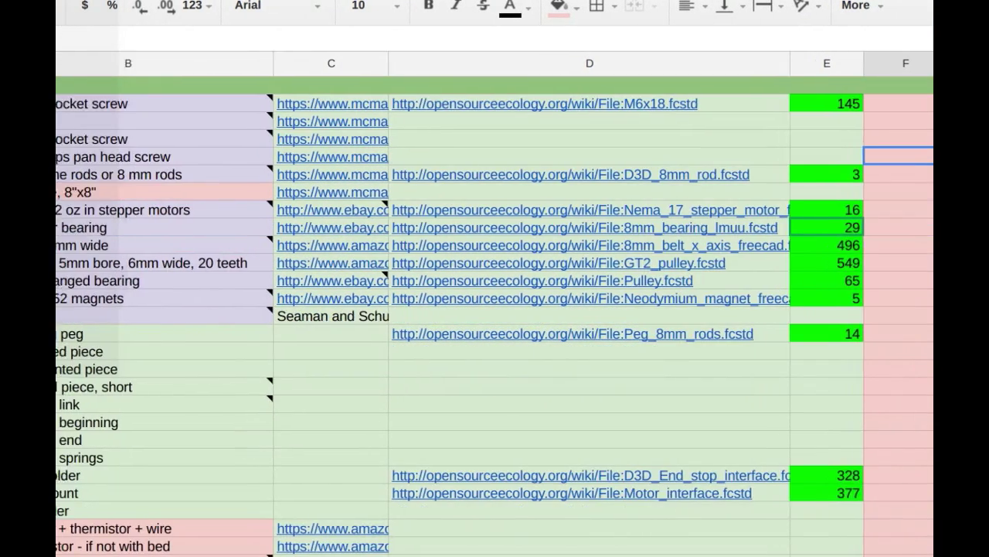
{"action": "scroll", "coordinate": [177, 139], "scroll_direction": "down", "scroll_amount": 4}
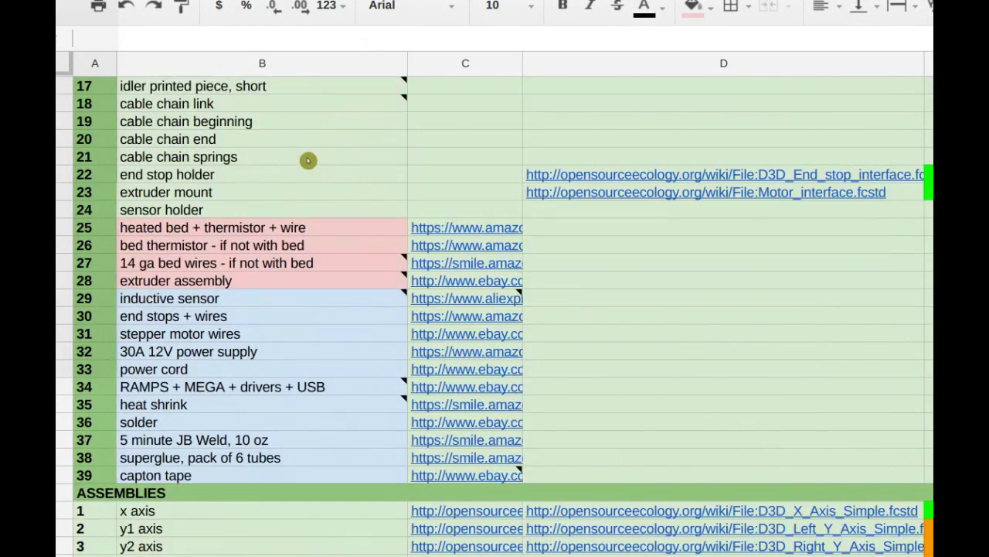
{"action": "scroll", "coordinate": [307, 160], "scroll_direction": "down", "scroll_amount": 5}
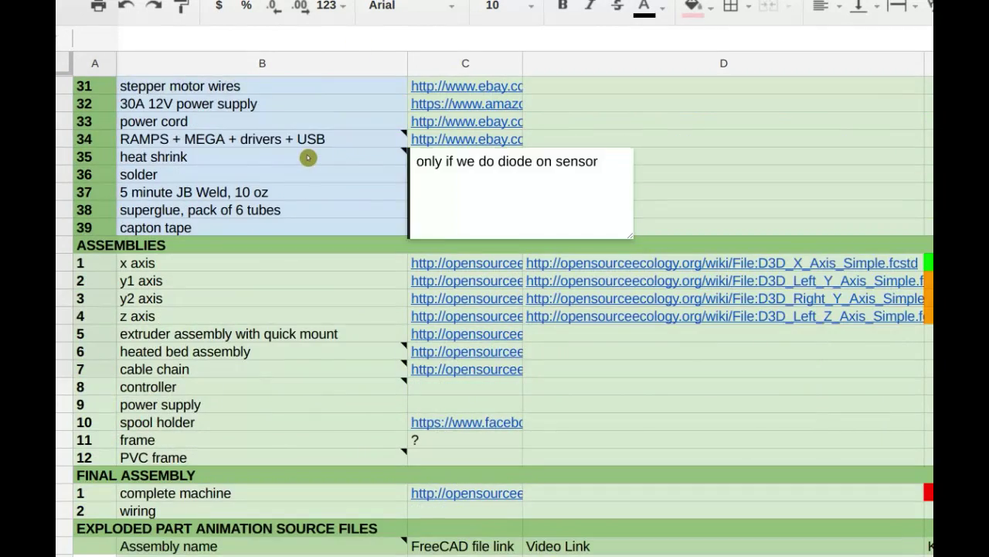
{"action": "scroll", "coordinate": [287, 208], "scroll_direction": "up", "scroll_amount": 2}
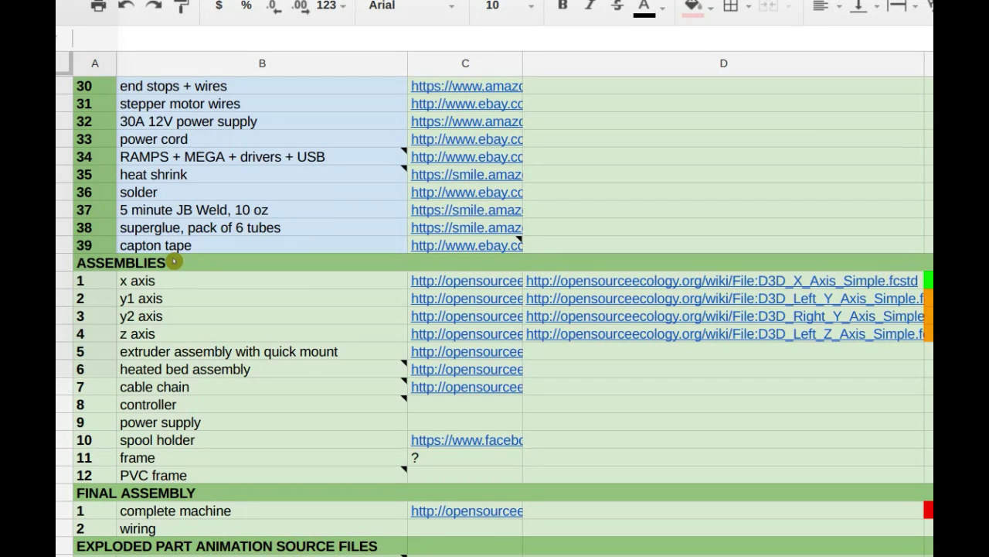
{"action": "left_click", "coordinate": [221, 475]}
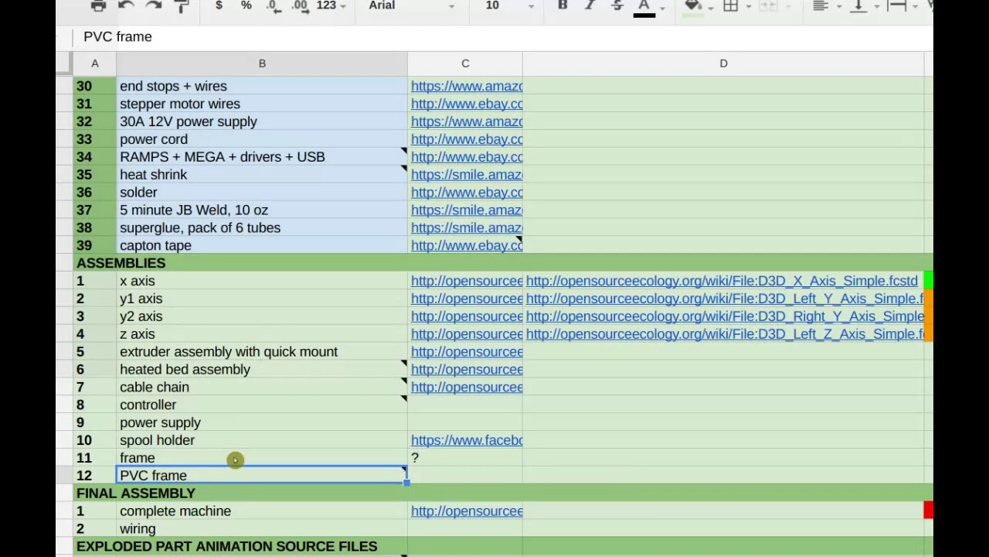
{"action": "left_click", "coordinate": [233, 459]}
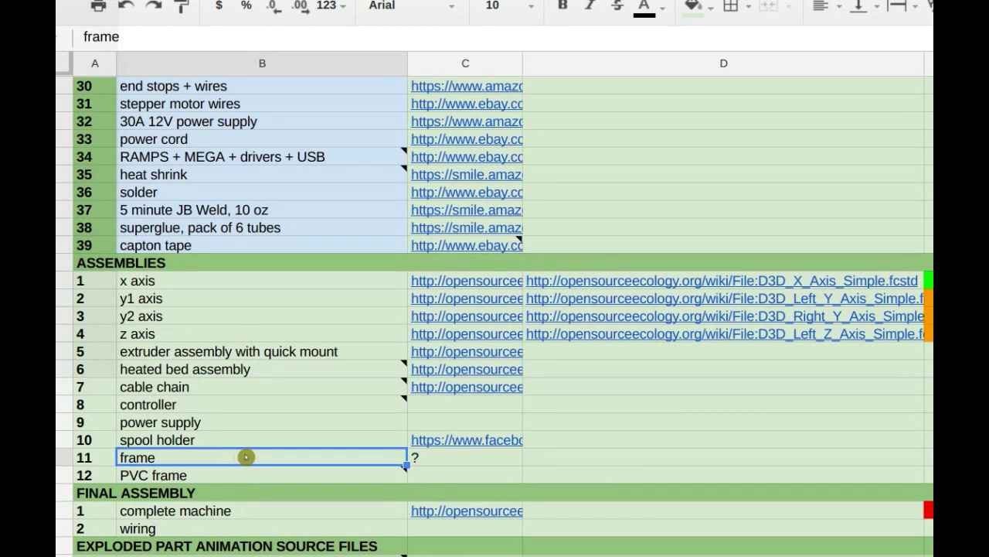
{"action": "left_click", "coordinate": [243, 474]}
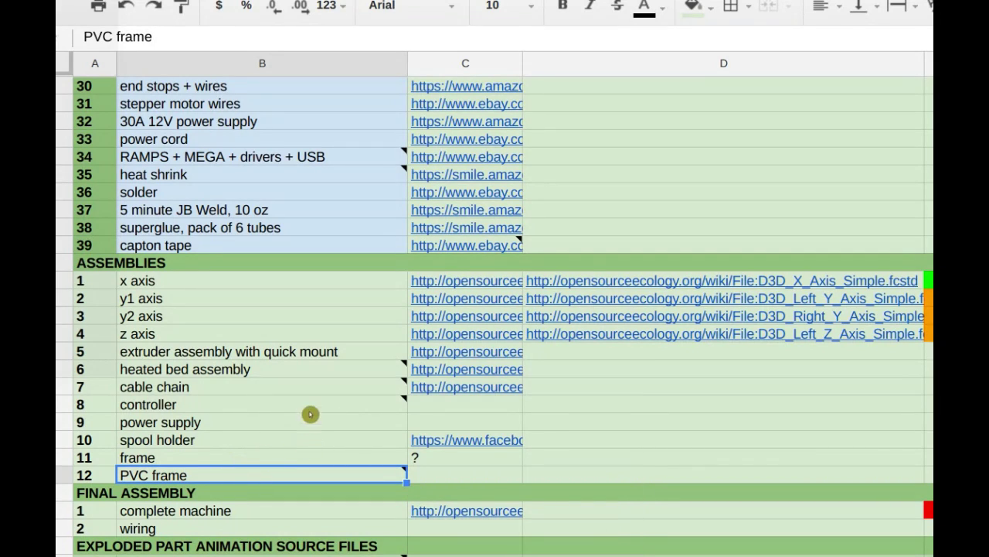
Open the x axis assembly's linked CAD file page and highlight the current version's file size
{"action": "left_click", "coordinate": [164, 287]}
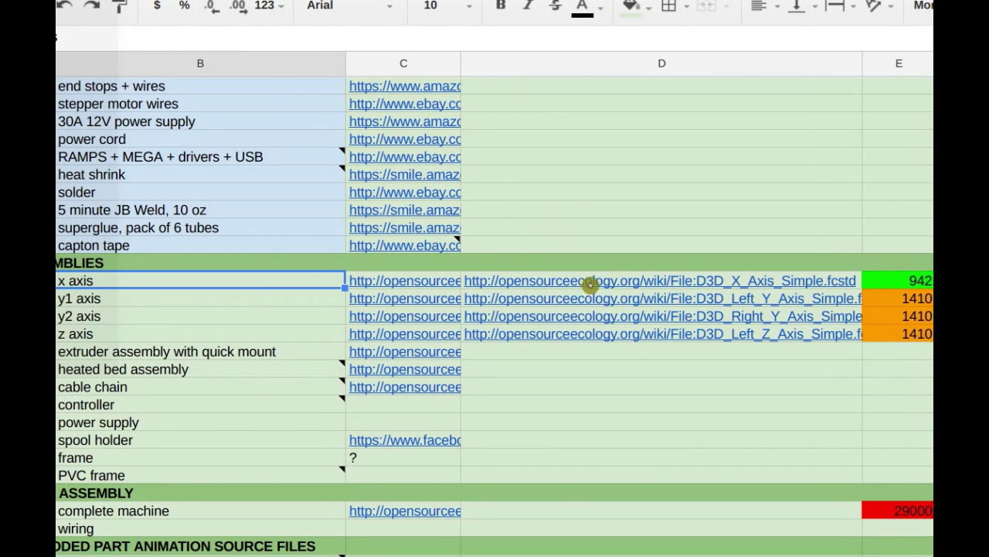
{"action": "left_click", "coordinate": [649, 282]}
{"action": "left_click", "coordinate": [570, 257]}
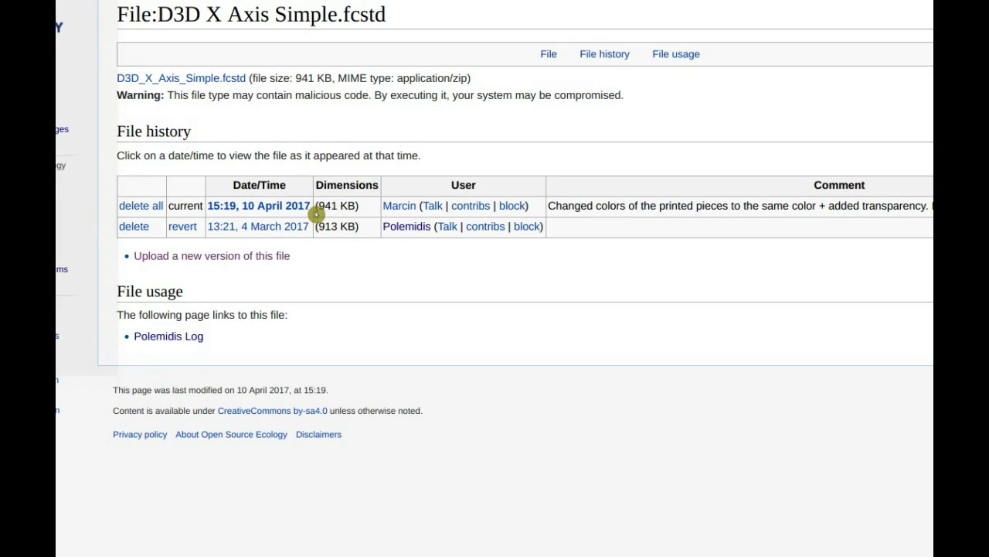
{"action": "left_click_drag", "start_coordinate": [317, 205], "coordinate": [352, 205]}
{"action": "left_click_drag", "start_coordinate": [356, 206], "coordinate": [375, 213]}
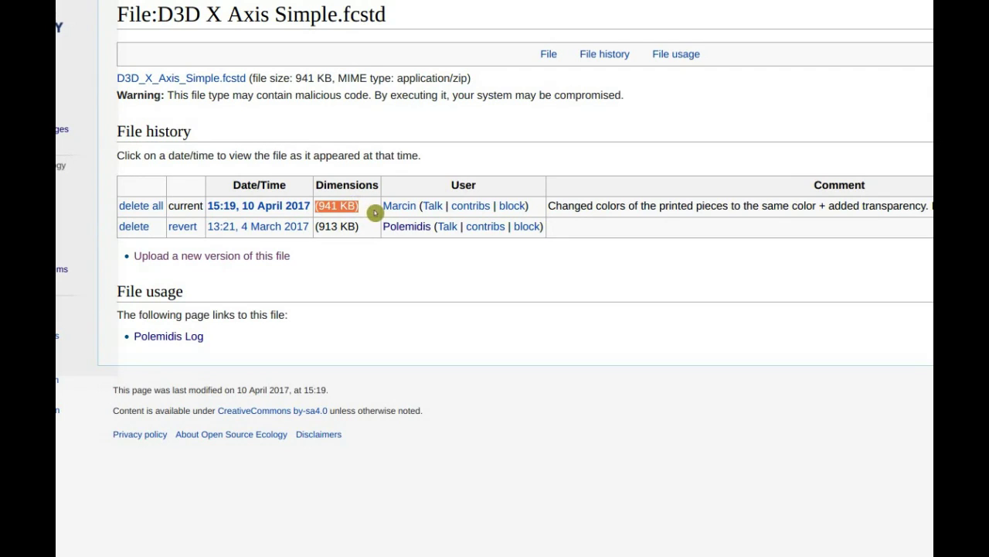
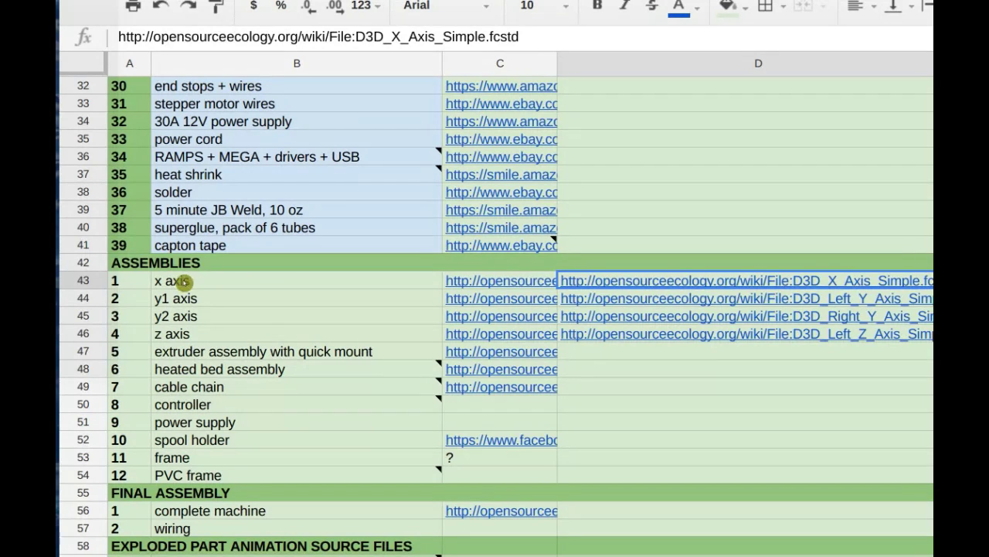
Point out the x axis row in the inventory, return to the CAD Standards slide and highlight "Simplify parts"
{"action": "left_click", "coordinate": [209, 281]}
{"action": "double_click", "coordinate": [250, 281]}
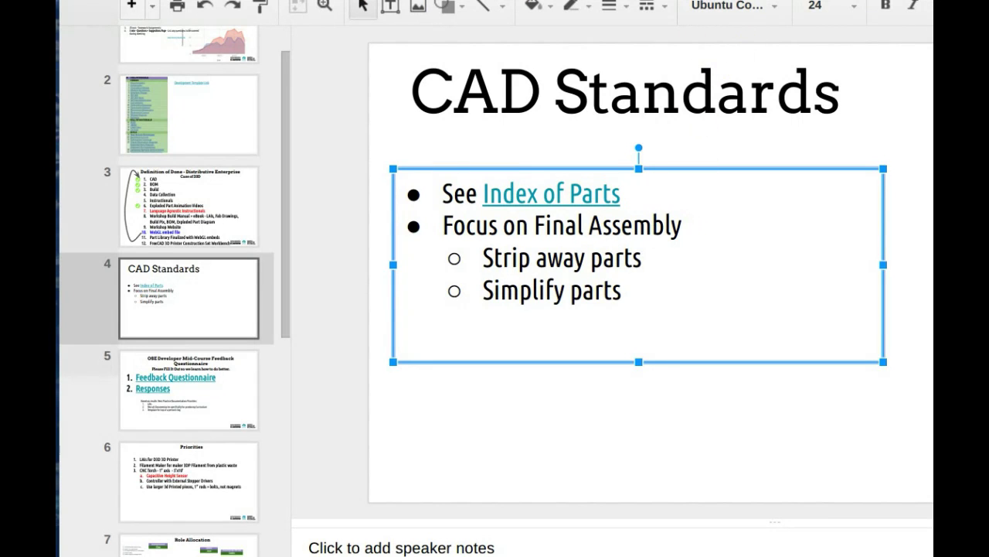
{"action": "scroll", "coordinate": [709, 239], "scroll_direction": "right", "scroll_amount": 2}
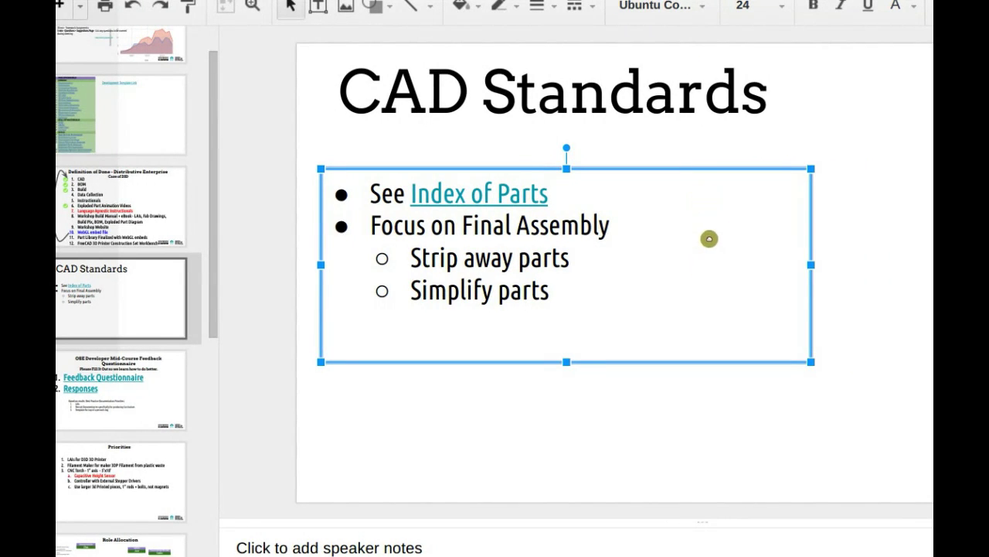
{"action": "left_click", "coordinate": [593, 189]}
{"action": "left_click", "coordinate": [598, 146]}
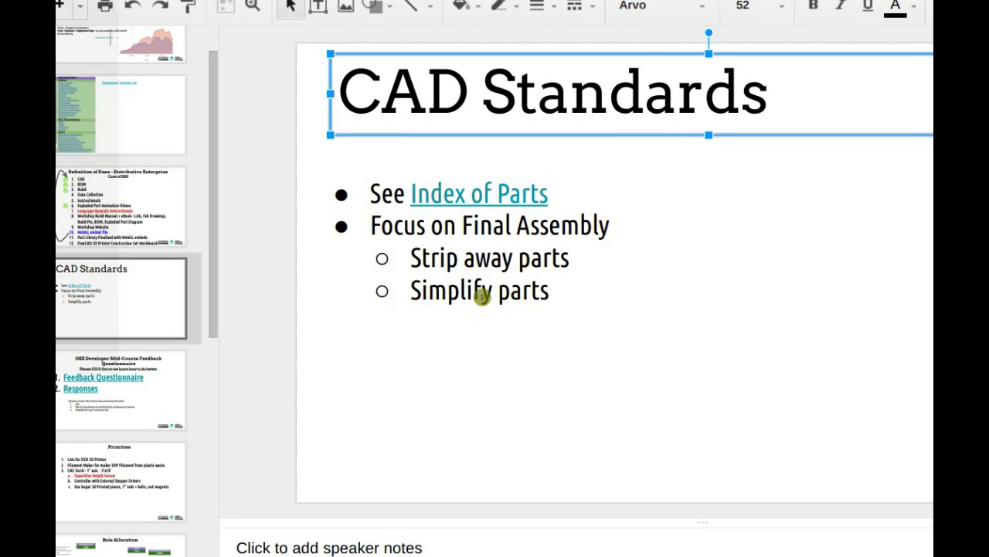
{"action": "left_click_drag", "start_coordinate": [411, 290], "coordinate": [560, 289]}
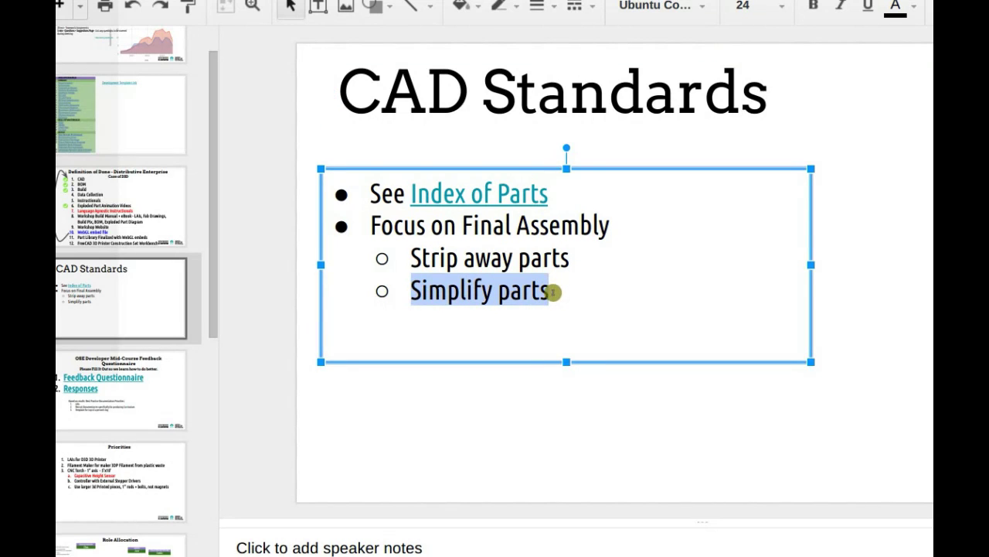
Highlight the "Strip away parts" and "Simplify parts" bullets in turn, ending with both selected together
{"action": "left_click", "coordinate": [552, 291]}
{"action": "left_click_drag", "start_coordinate": [549, 292], "coordinate": [561, 255]}
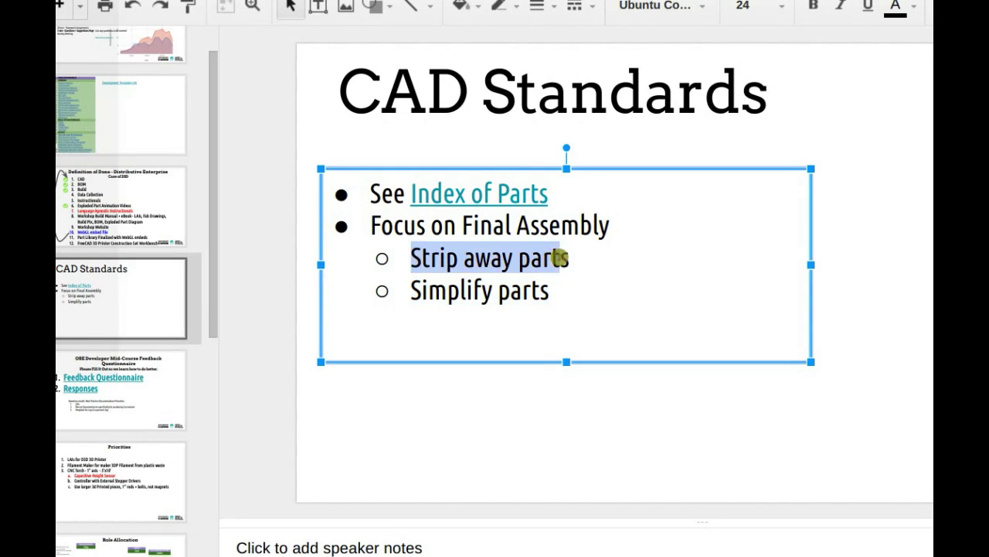
{"action": "left_click_drag", "start_coordinate": [411, 289], "coordinate": [548, 289]}
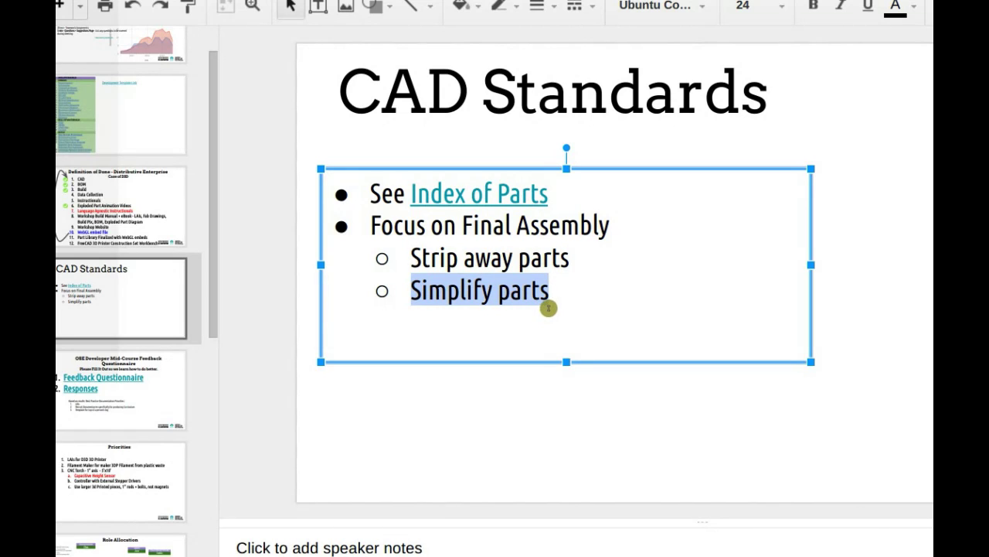
{"action": "left_click_drag", "start_coordinate": [408, 259], "coordinate": [569, 261]}
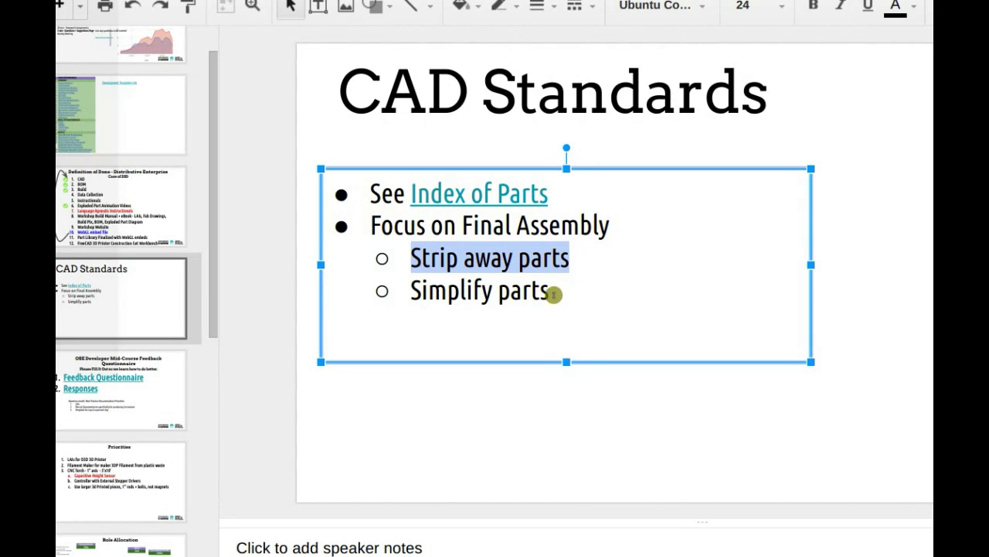
{"action": "left_click_drag", "start_coordinate": [548, 290], "coordinate": [418, 248]}
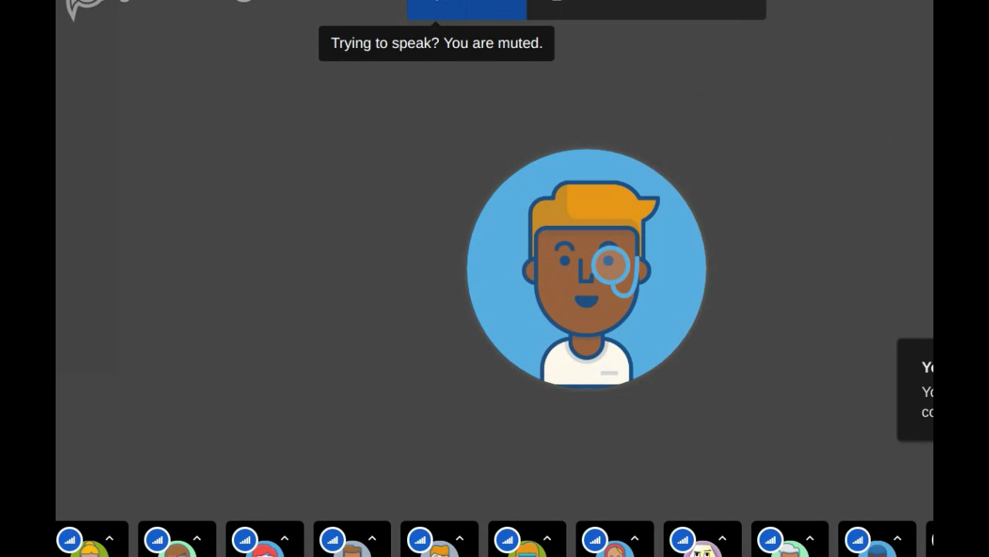
Switch to the video meeting, unmute the microphone and open the chat
{"action": "left_click", "coordinate": [61, 122]}
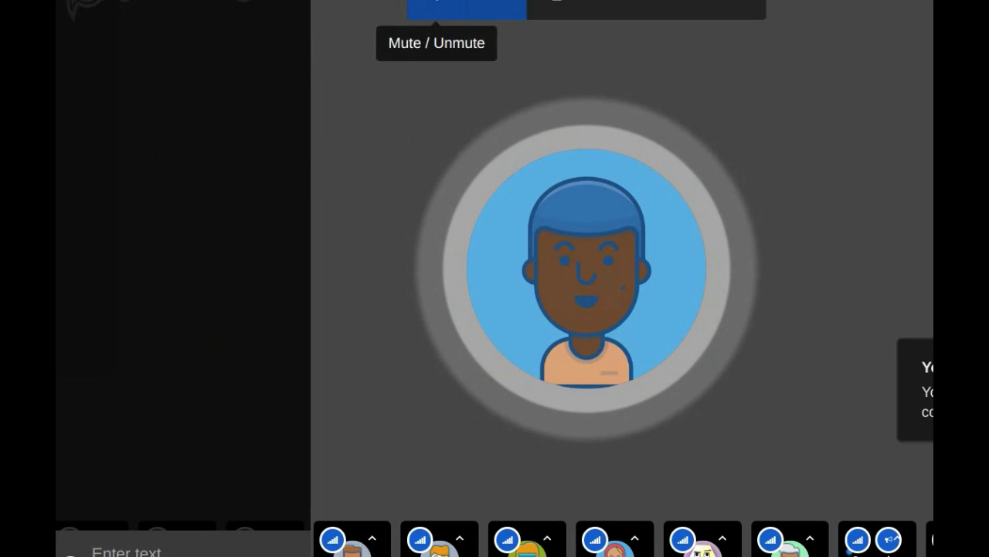
{"action": "left_click", "coordinate": [437, 9]}
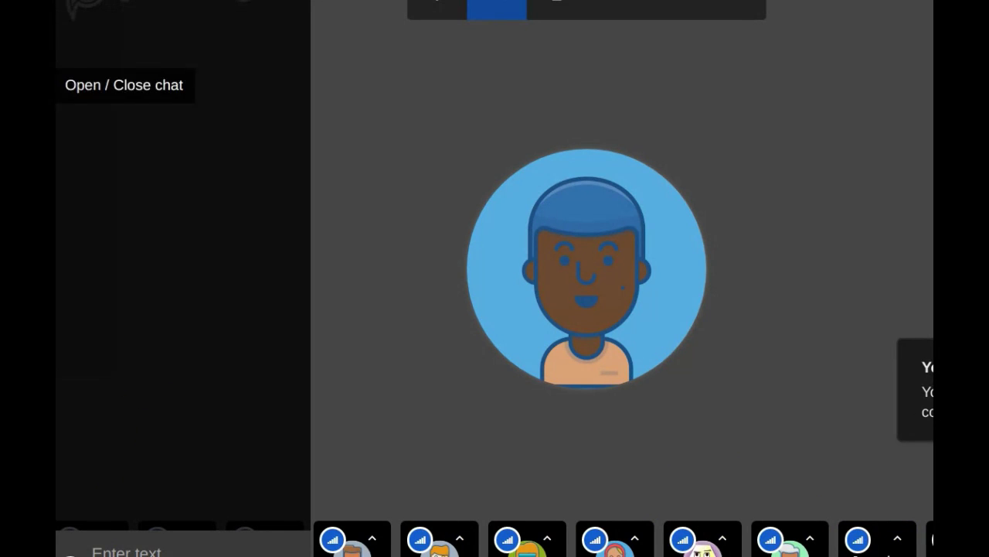
{"action": "left_click", "coordinate": [31, 85]}
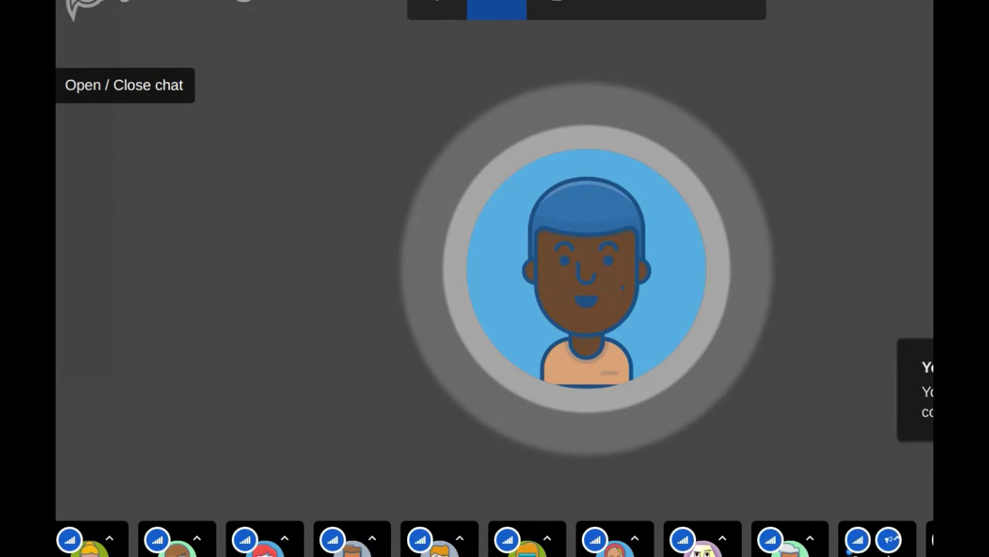
{"action": "left_click", "coordinate": [31, 85]}
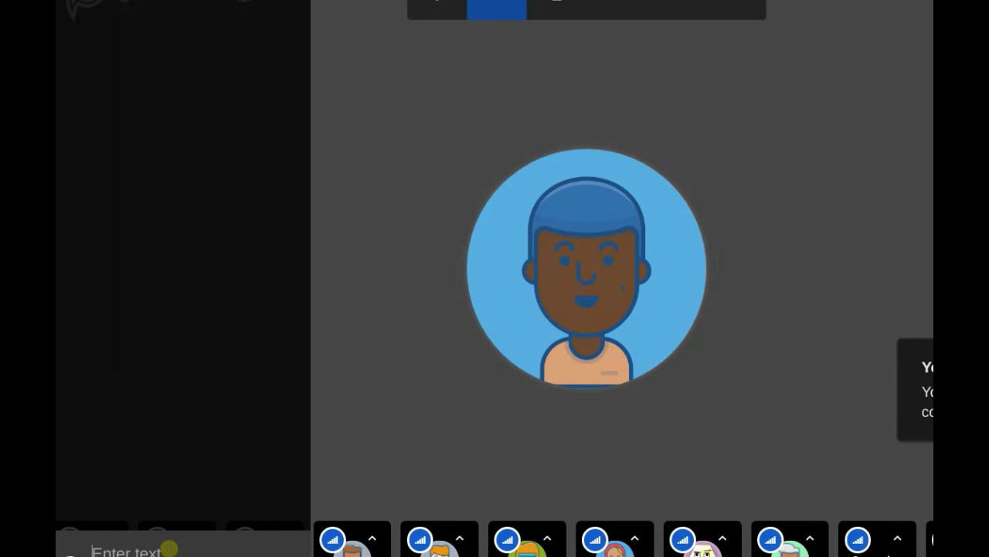
{"action": "left_click", "coordinate": [154, 85]}
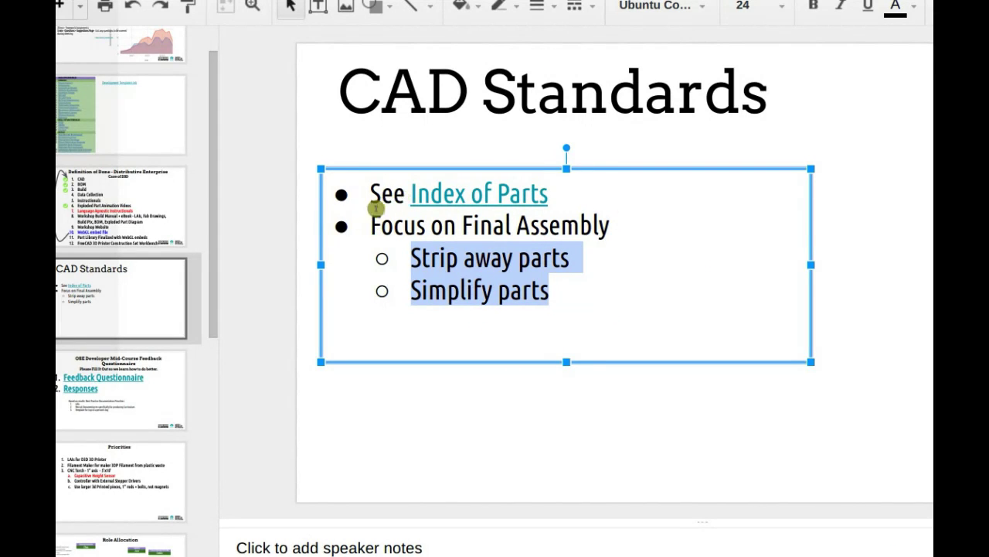
Return to the parts inventory spreadsheet and highlight assembly numbers 1 to 12, then point out the x axis row
{"action": "key", "text": "ctrl+Tab"}
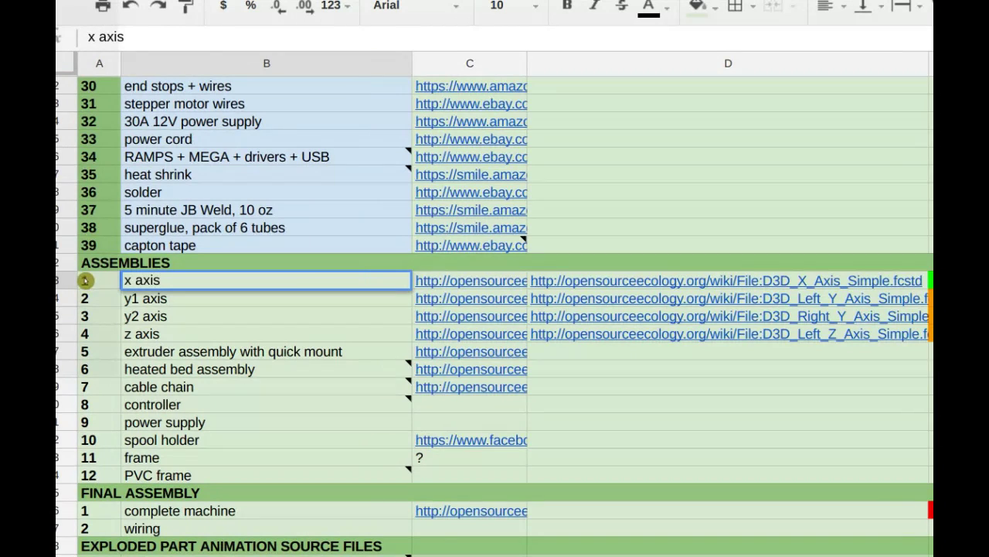
{"action": "left_click_drag", "start_coordinate": [89, 283], "coordinate": [100, 477]}
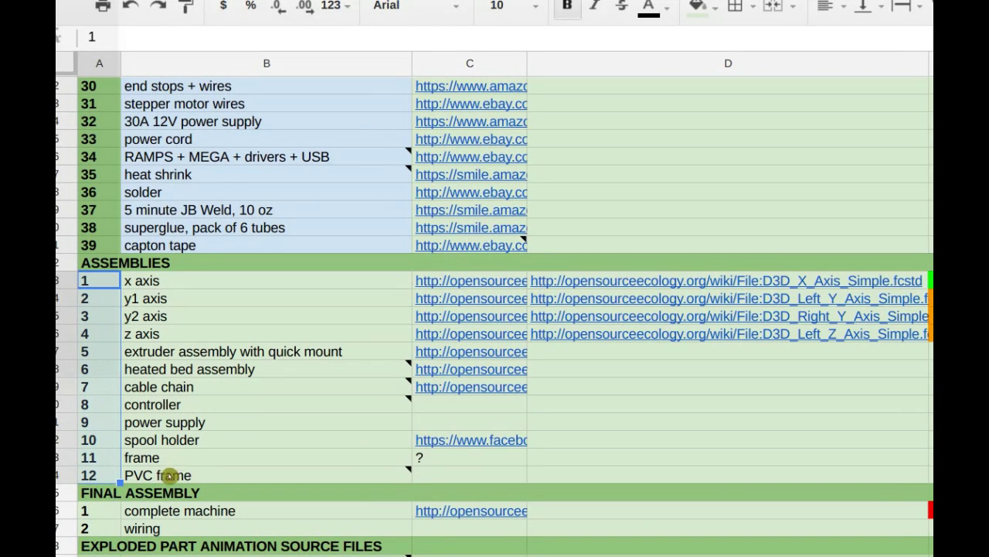
{"action": "mouse_move", "coordinate": [170, 475]}
{"action": "mouse_move", "coordinate": [744, 285]}
{"action": "scroll", "coordinate": [151, 479], "scroll_direction": "down", "scroll_amount": 1}
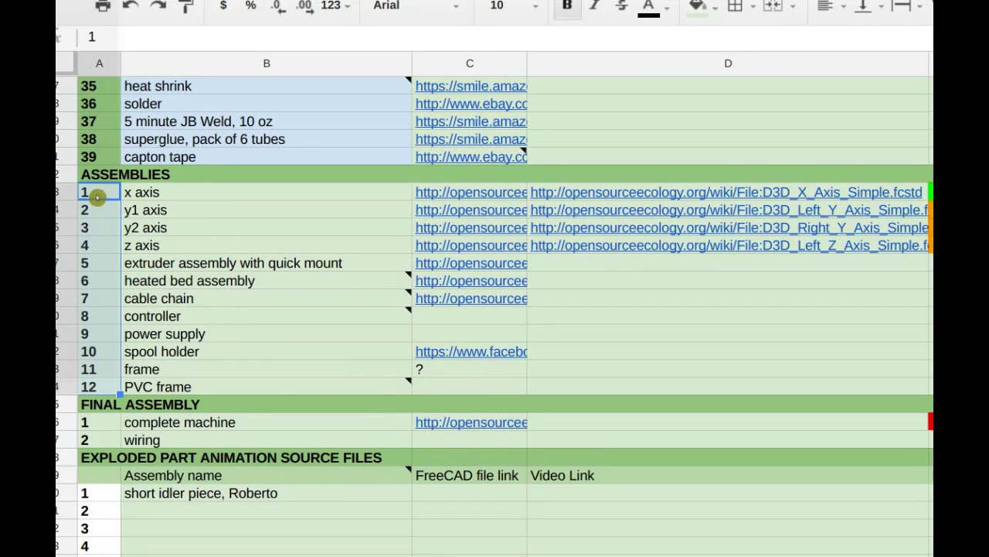
{"action": "left_click", "coordinate": [98, 195]}
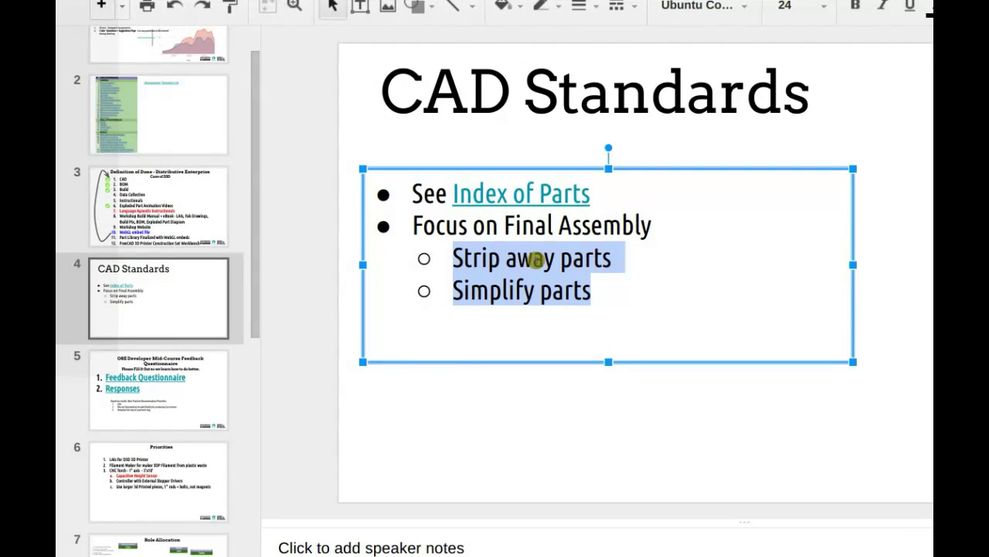
Back on the CAD Standards slide, highlight "Focus on Final Assembly" and its two sub-bullets one after another
{"action": "left_click", "coordinate": [537, 255]}
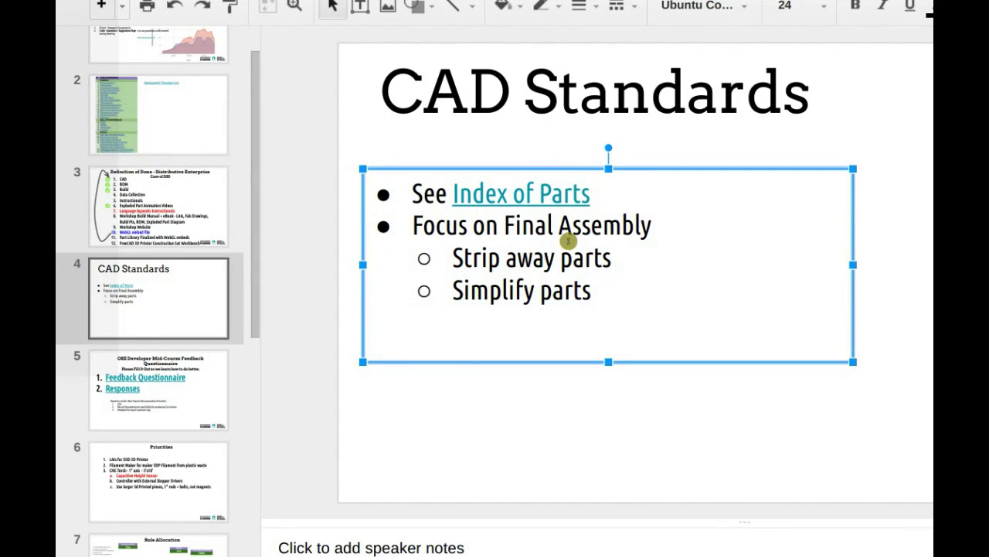
{"action": "left_click_drag", "start_coordinate": [441, 231], "coordinate": [523, 229]}
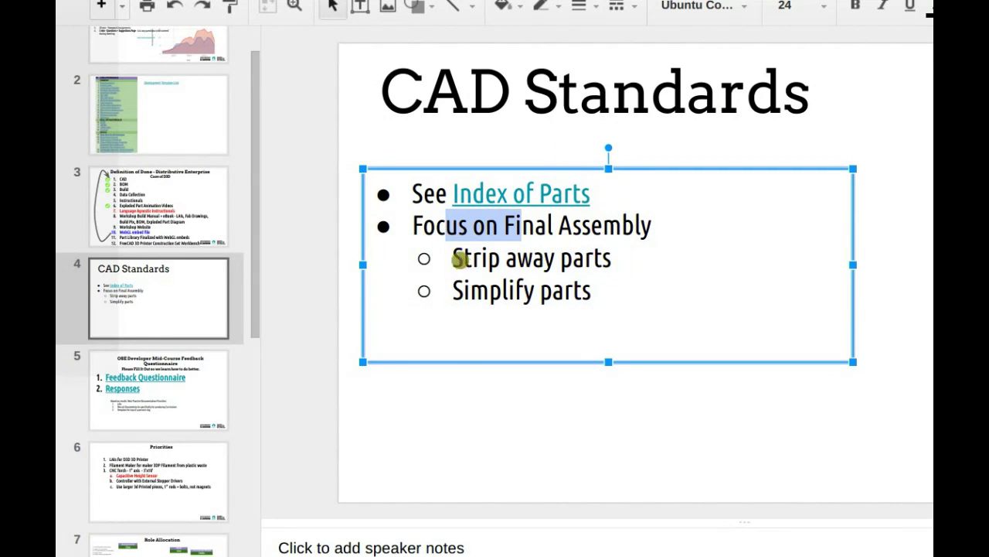
{"action": "left_click_drag", "start_coordinate": [455, 257], "coordinate": [611, 256]}
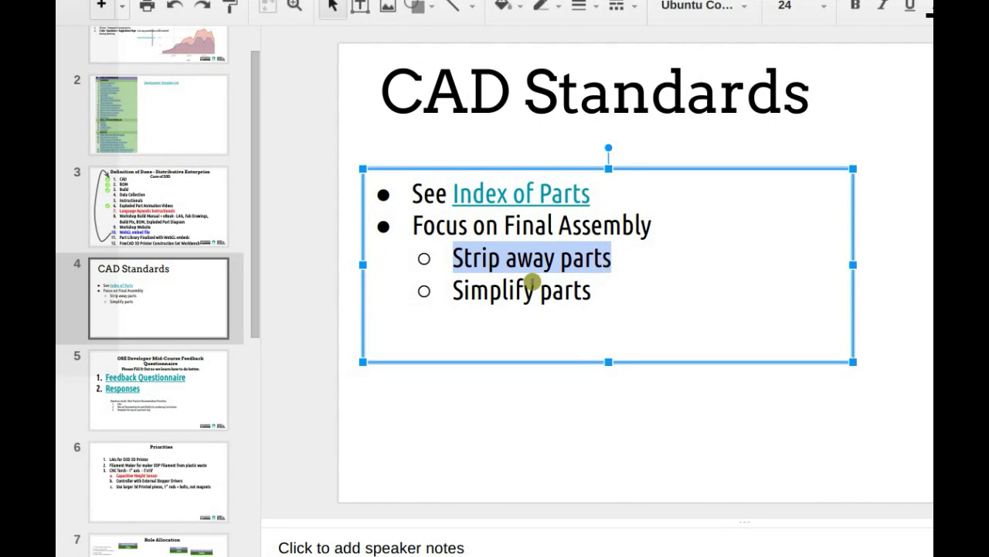
{"action": "left_click_drag", "start_coordinate": [524, 291], "coordinate": [592, 289]}
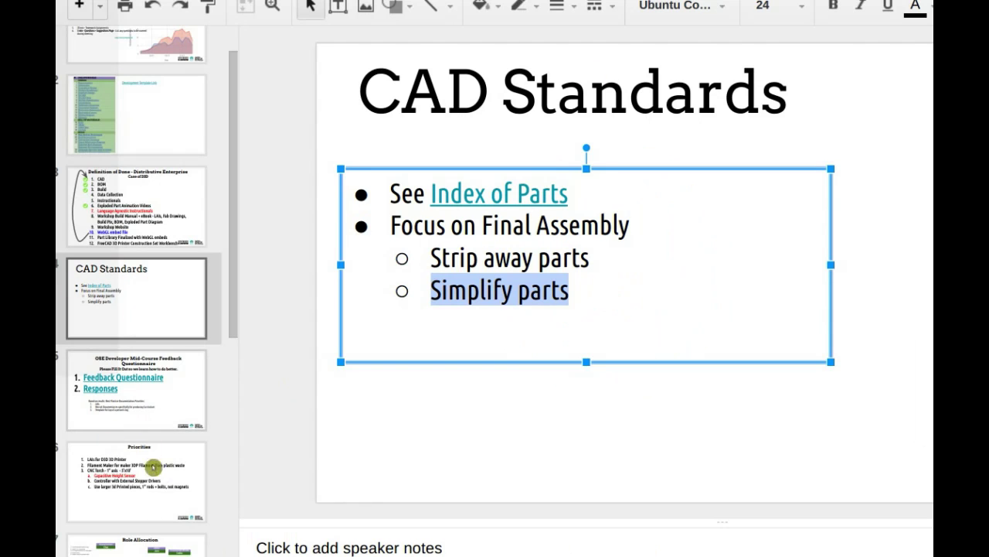
Open the Priorities slide and point out the "LAIs for D3D 3D Printer" and Filament Maker items
{"action": "left_click", "coordinate": [155, 467]}
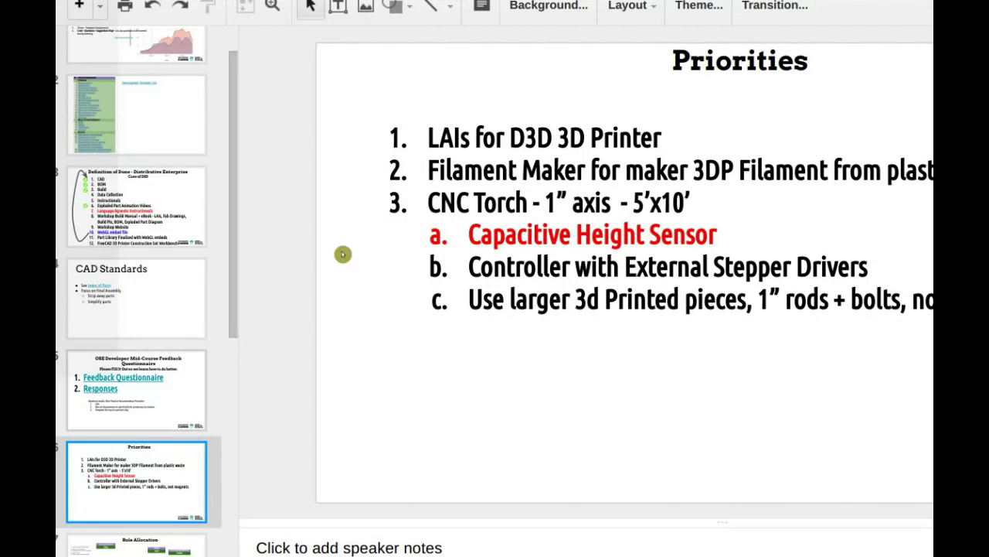
{"action": "left_click_drag", "start_coordinate": [428, 139], "coordinate": [669, 137]}
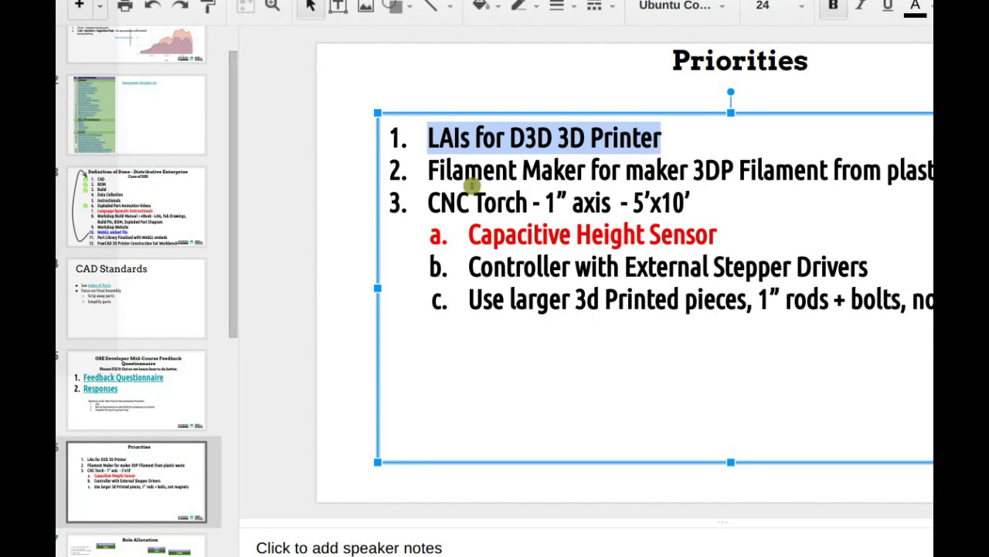
{"action": "left_click", "coordinate": [431, 172]}
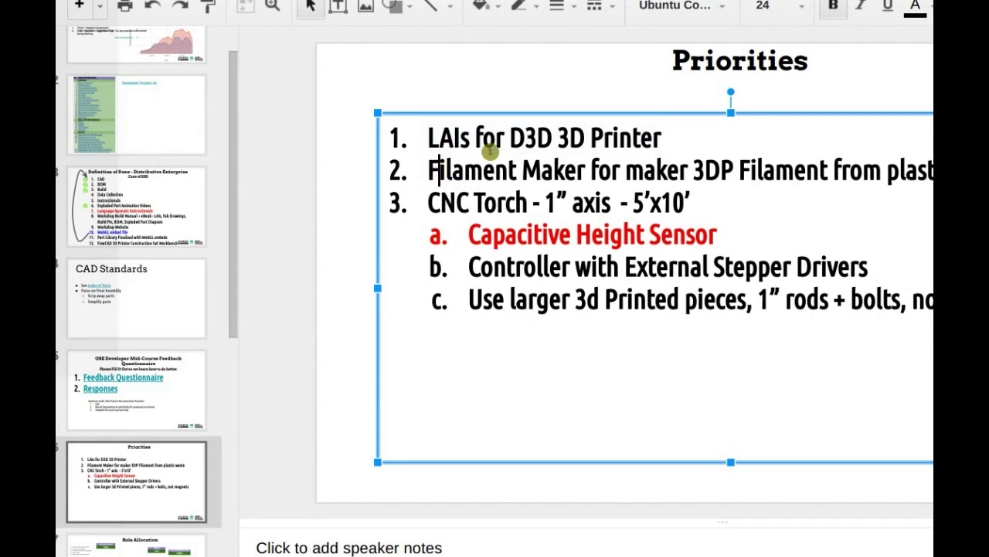
{"action": "left_click", "coordinate": [663, 136]}
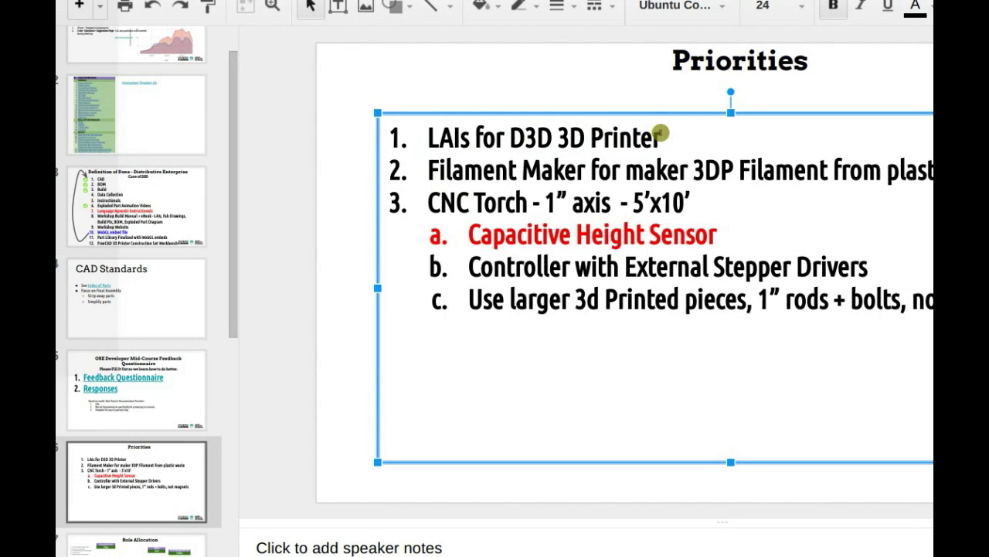